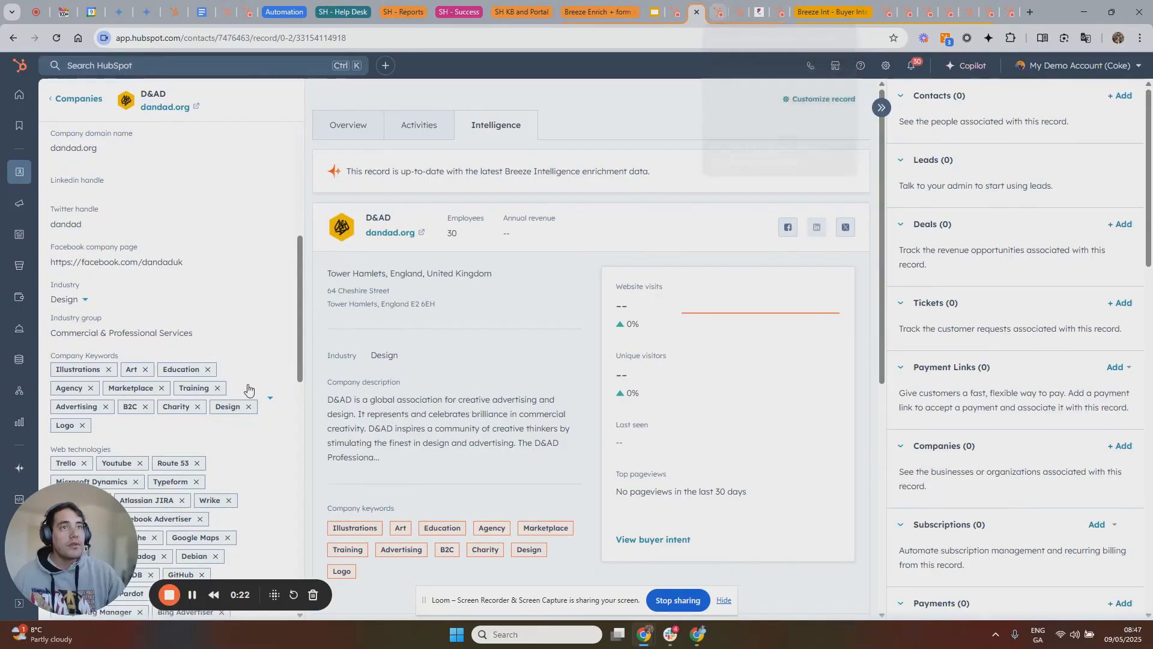
Run all the smart properties on the D&AD company record and dismiss the enrichment notification.
{"action": "scroll", "coordinate": [200, 310], "scroll_direction": "up", "scroll_amount": 8}
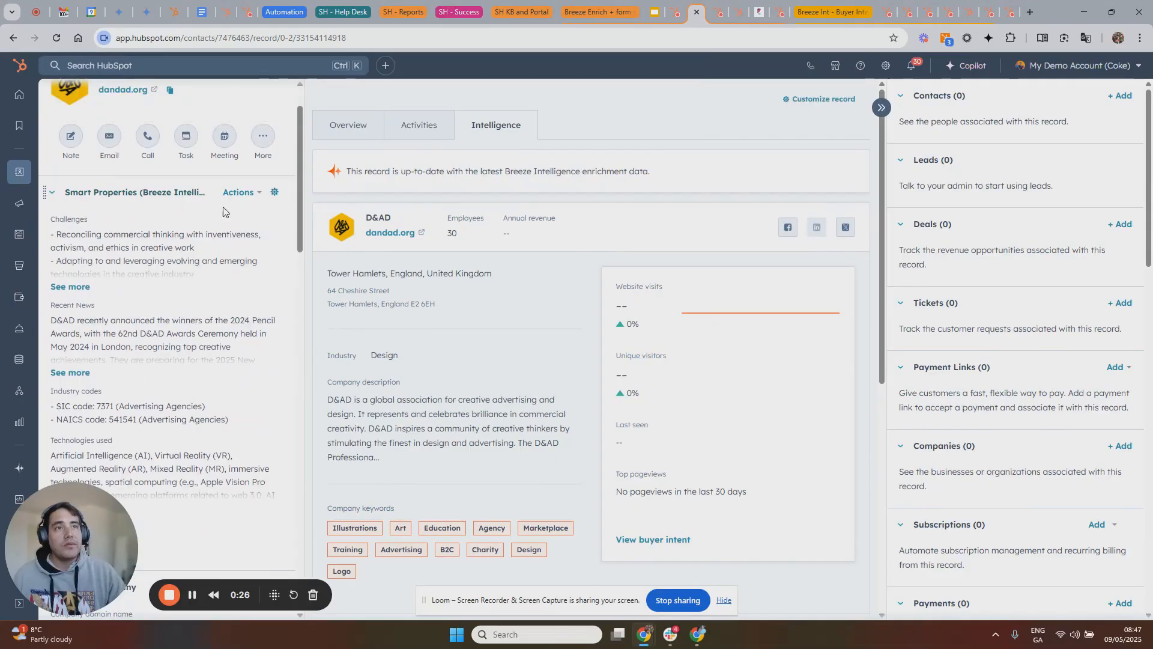
{"action": "scroll", "coordinate": [177, 291], "scroll_direction": "down", "scroll_amount": 1}
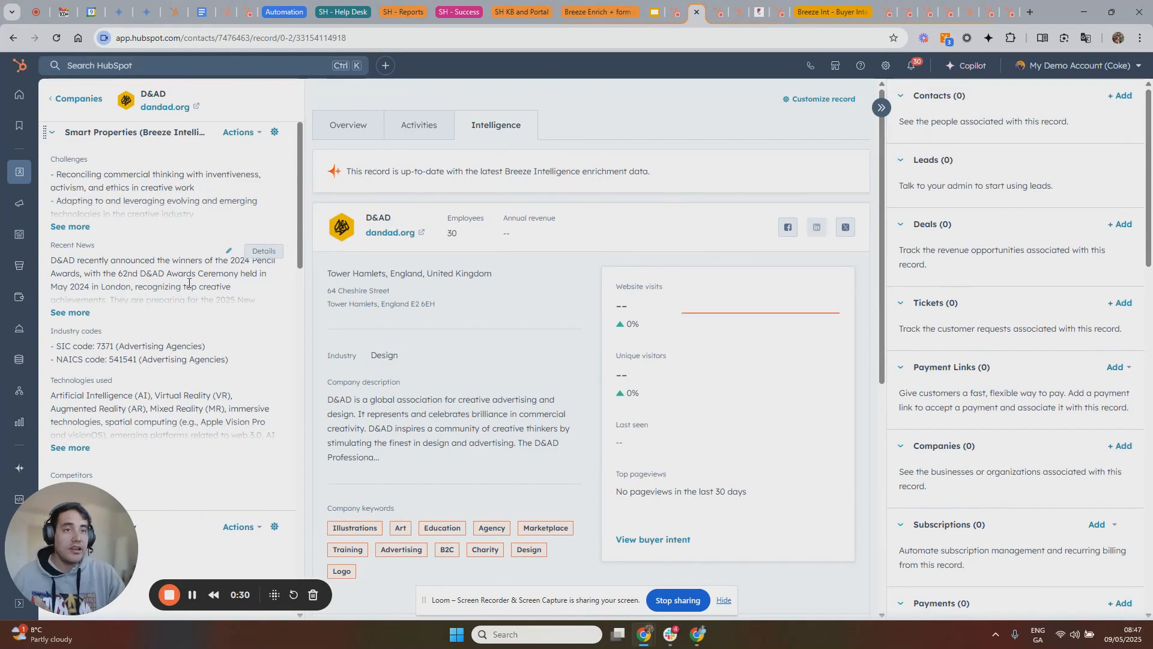
{"action": "scroll", "coordinate": [180, 287], "scroll_direction": "down", "scroll_amount": 1}
{"action": "scroll", "coordinate": [219, 255], "scroll_direction": "up", "scroll_amount": 3}
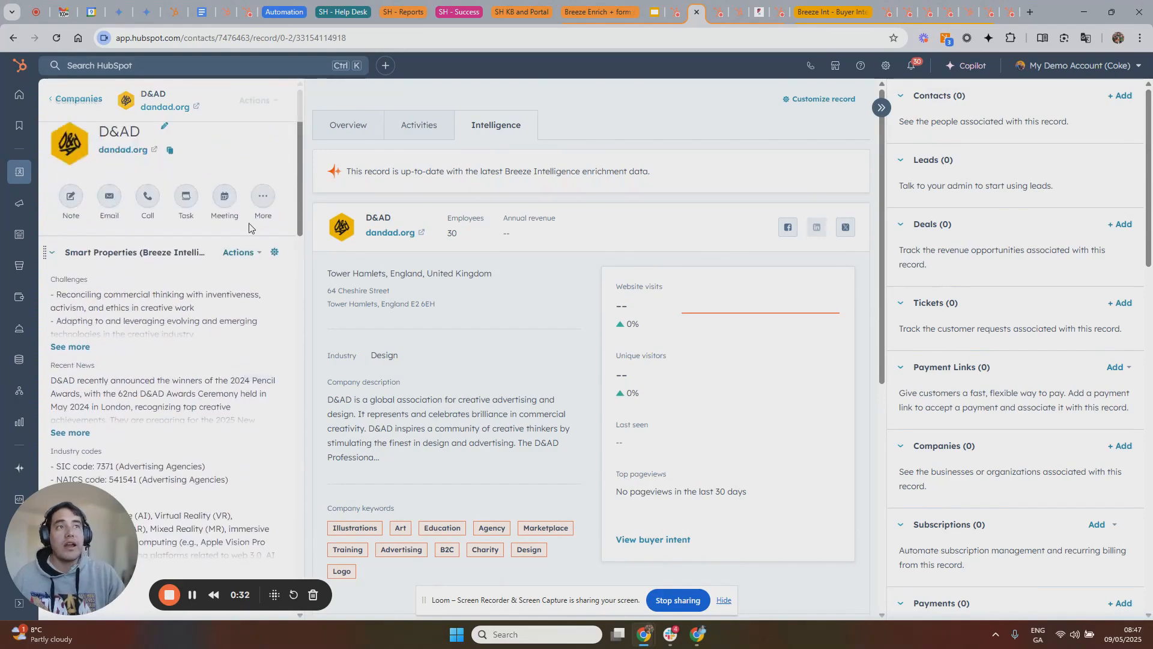
{"action": "left_click", "coordinate": [240, 252]}
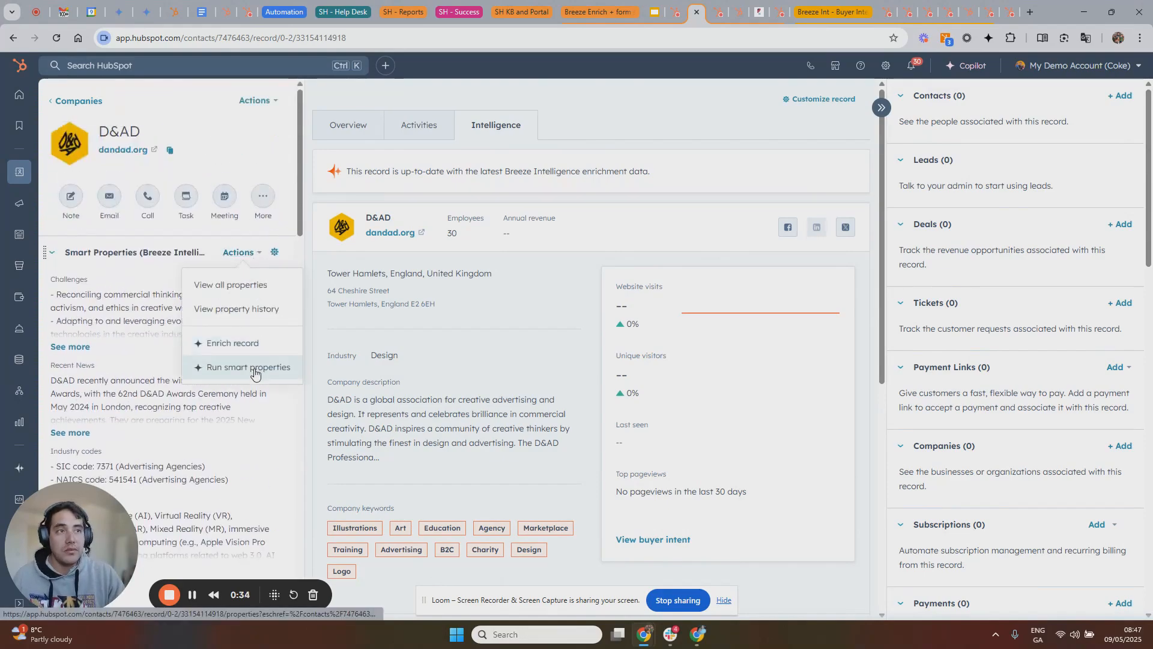
{"action": "left_click", "coordinate": [255, 367]}
{"action": "left_click", "coordinate": [779, 594]}
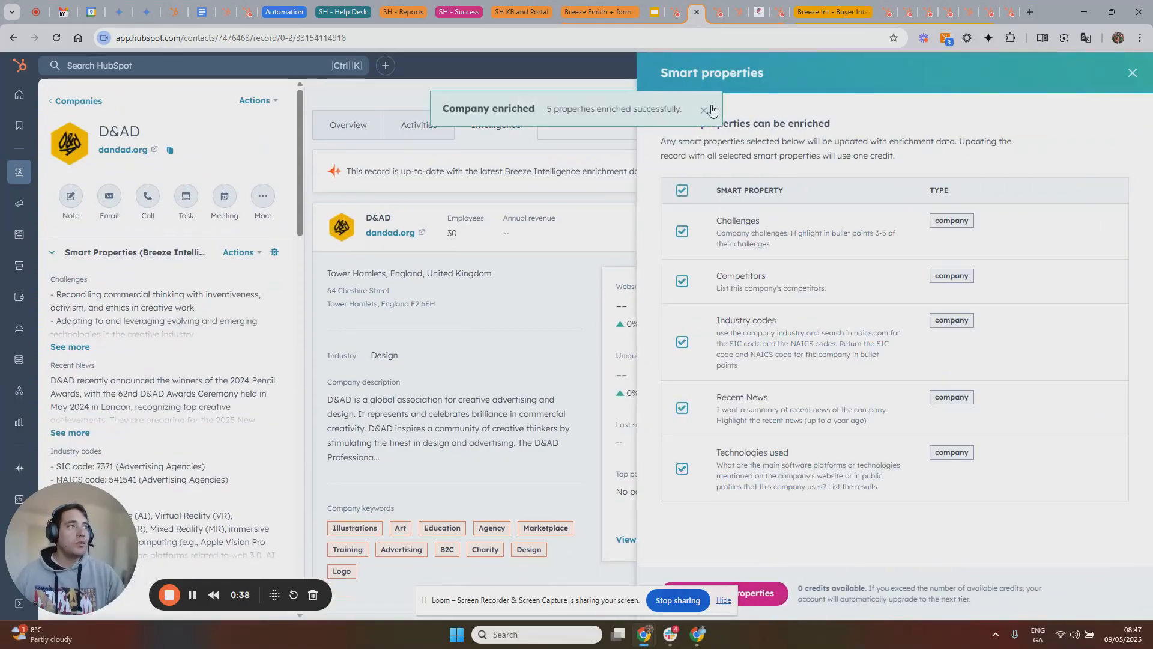
{"action": "left_click", "coordinate": [705, 111]}
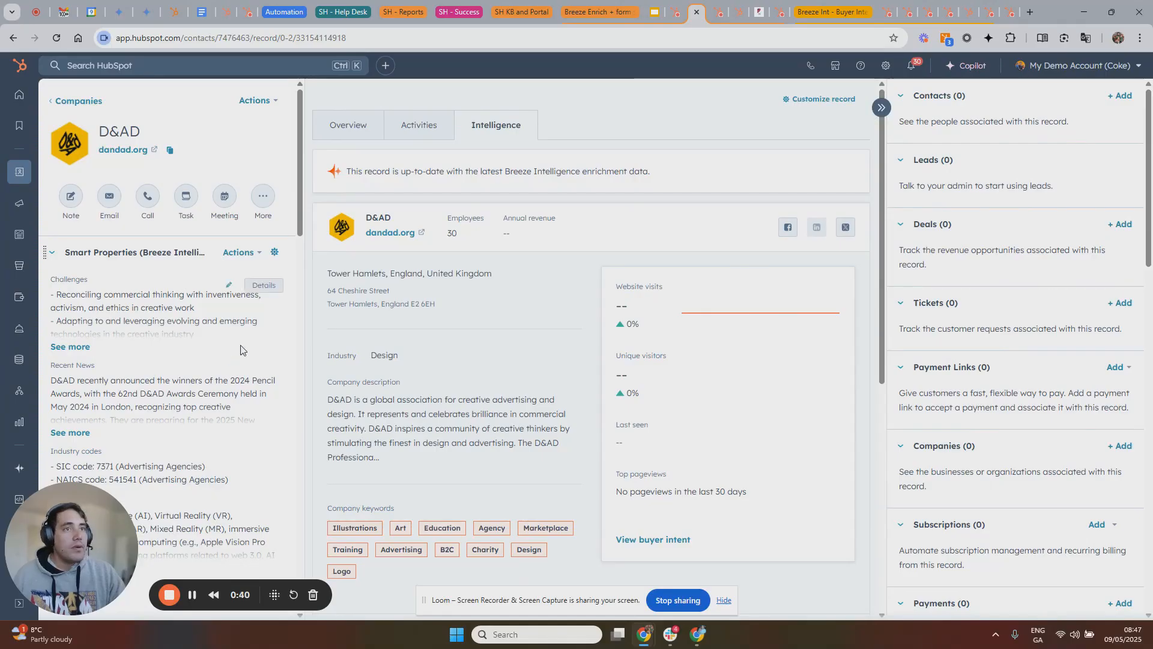
Open the Smart Properties list in the account's Data Enrichment settings.
{"action": "scroll", "coordinate": [240, 350], "scroll_direction": "down", "scroll_amount": 2}
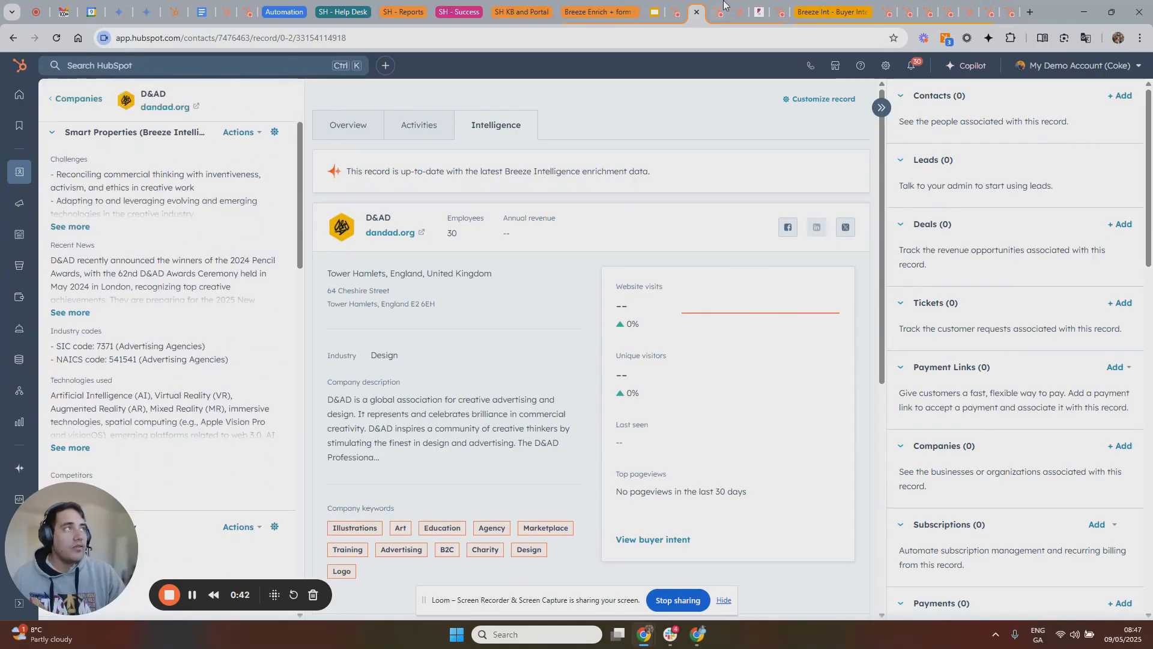
{"action": "mouse_move", "coordinate": [726, 17]}
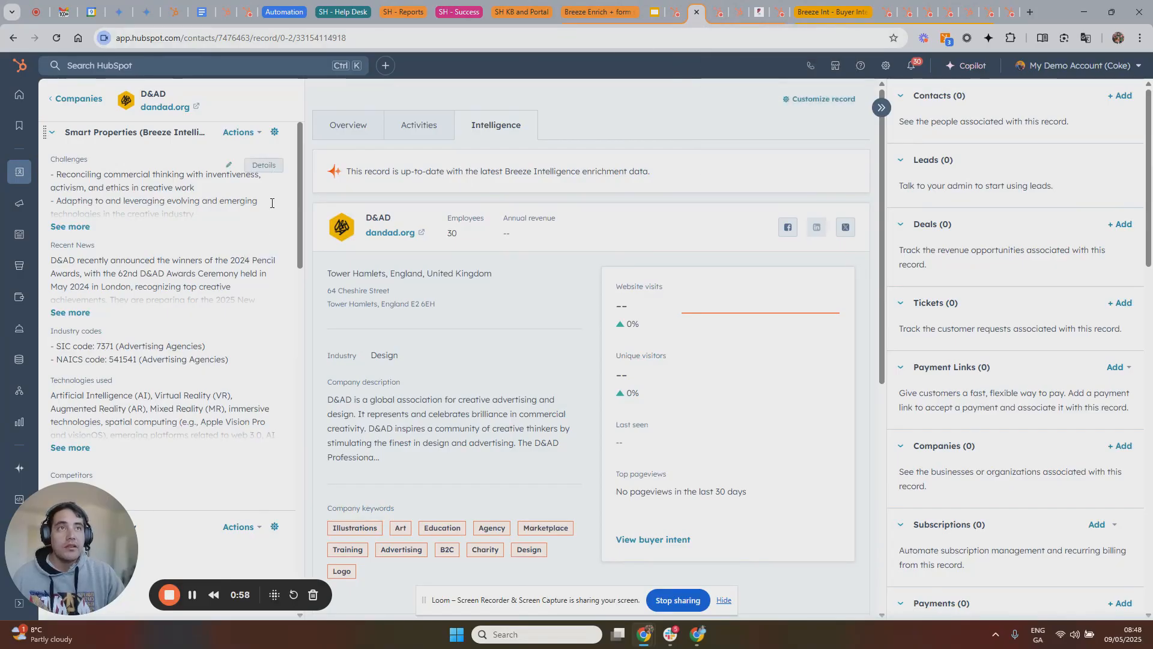
{"action": "left_click", "coordinate": [779, 16]}
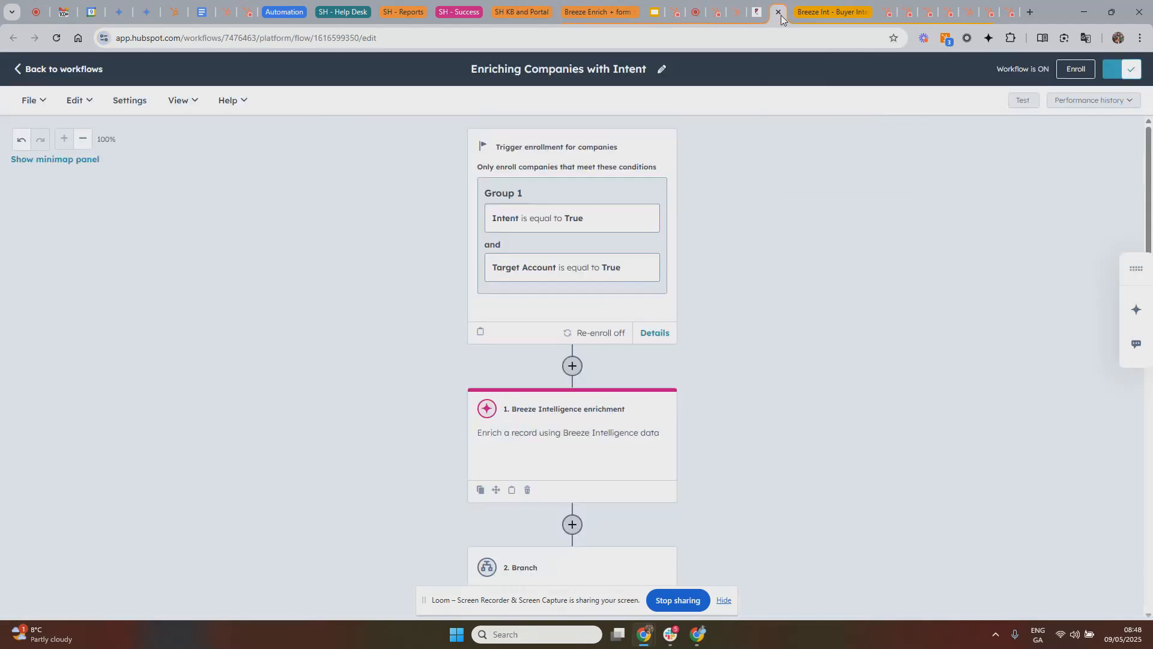
{"action": "left_click", "coordinate": [737, 18]}
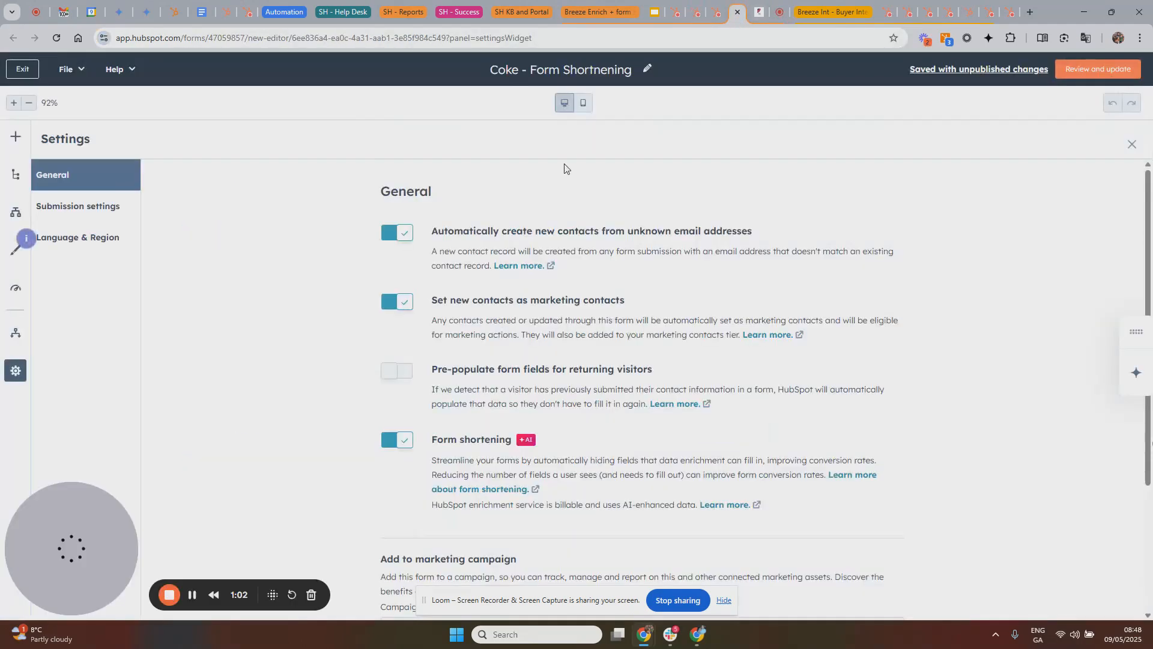
{"action": "left_click", "coordinate": [715, 17]}
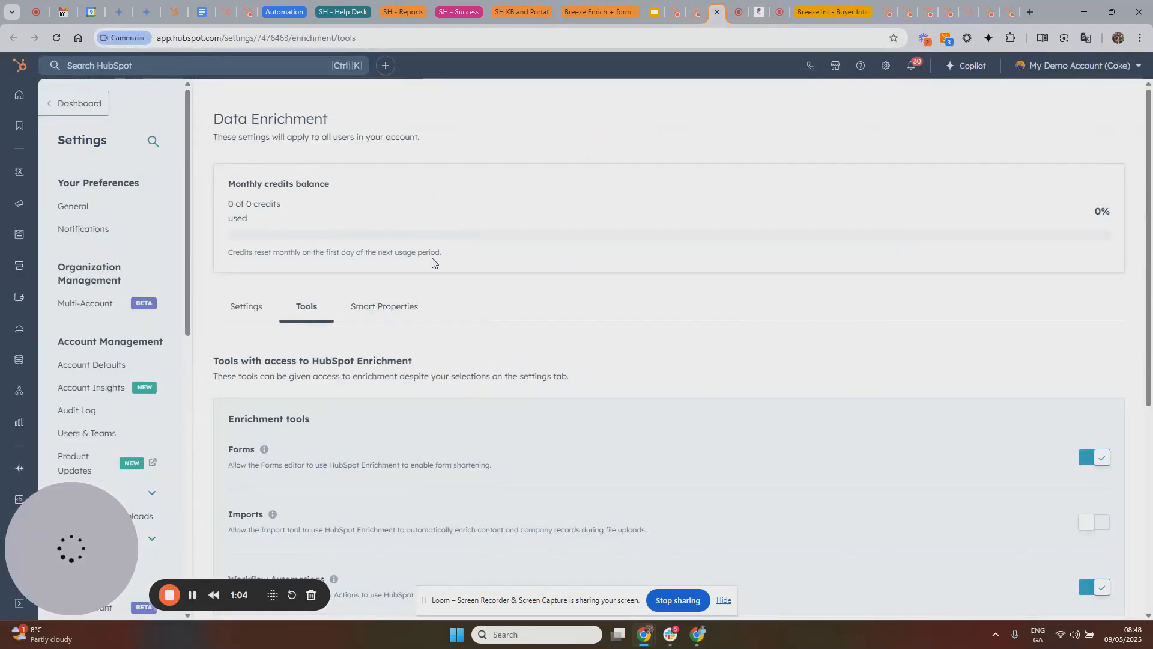
{"action": "left_click", "coordinate": [387, 310]}
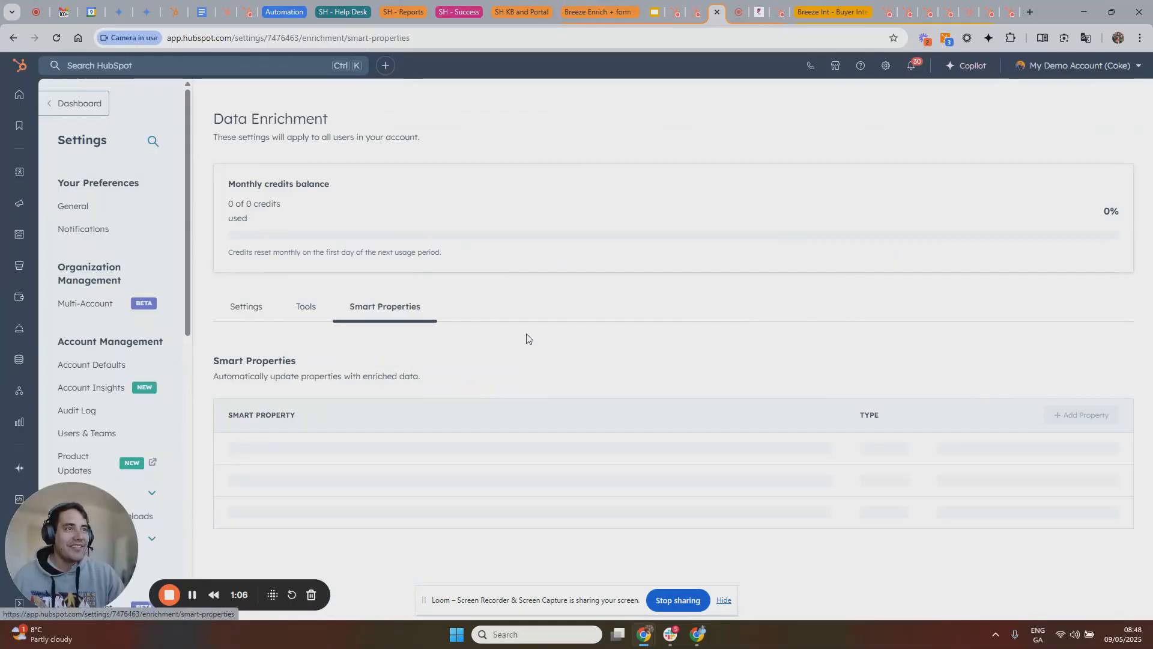
{"action": "scroll", "coordinate": [508, 330], "scroll_direction": "down", "scroll_amount": 1}
{"action": "scroll", "coordinate": [506, 329], "scroll_direction": "down", "scroll_amount": 1}
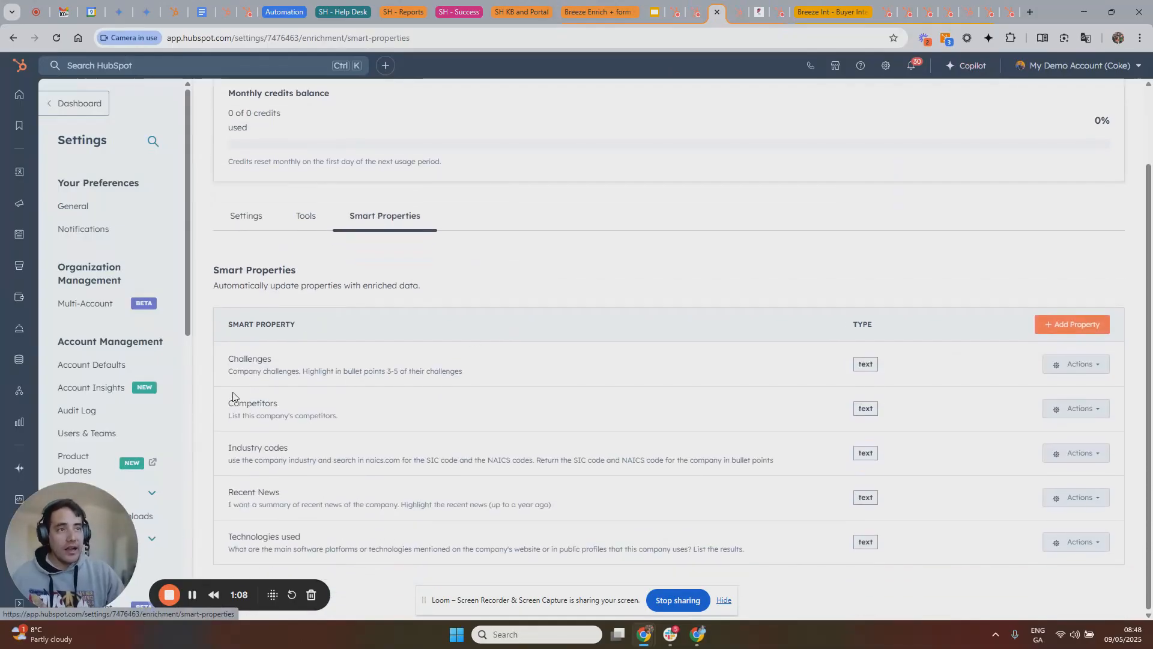
Review the Challenges, Competitors, Industry codes, Recent News and Technologies used smart properties and their prompts.
{"action": "left_click_drag", "start_coordinate": [244, 359], "coordinate": [285, 365]}
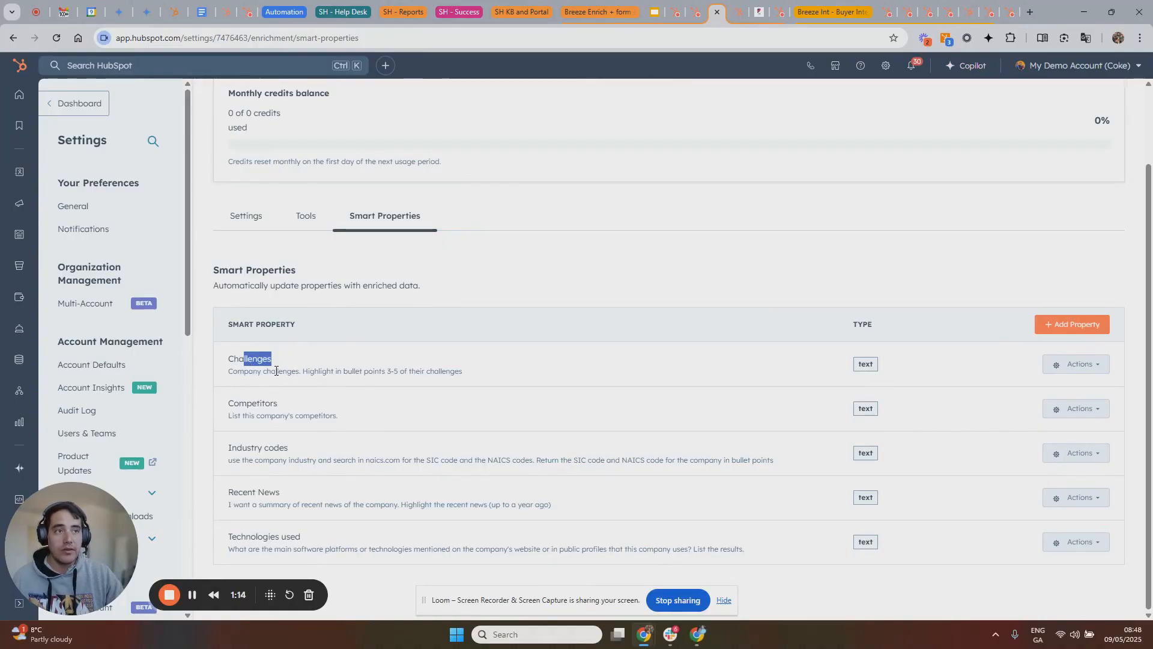
{"action": "left_click_drag", "start_coordinate": [239, 403], "coordinate": [314, 415]}
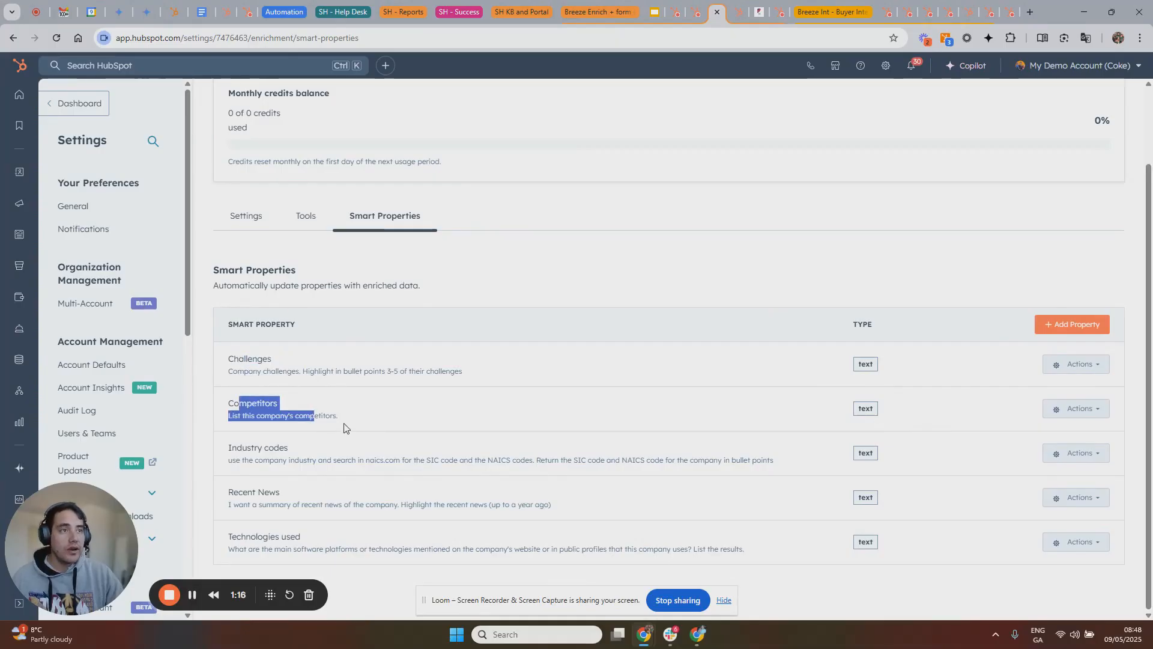
{"action": "left_click_drag", "start_coordinate": [254, 447], "coordinate": [327, 460]}
{"action": "left_click_drag", "start_coordinate": [260, 493], "coordinate": [354, 506]}
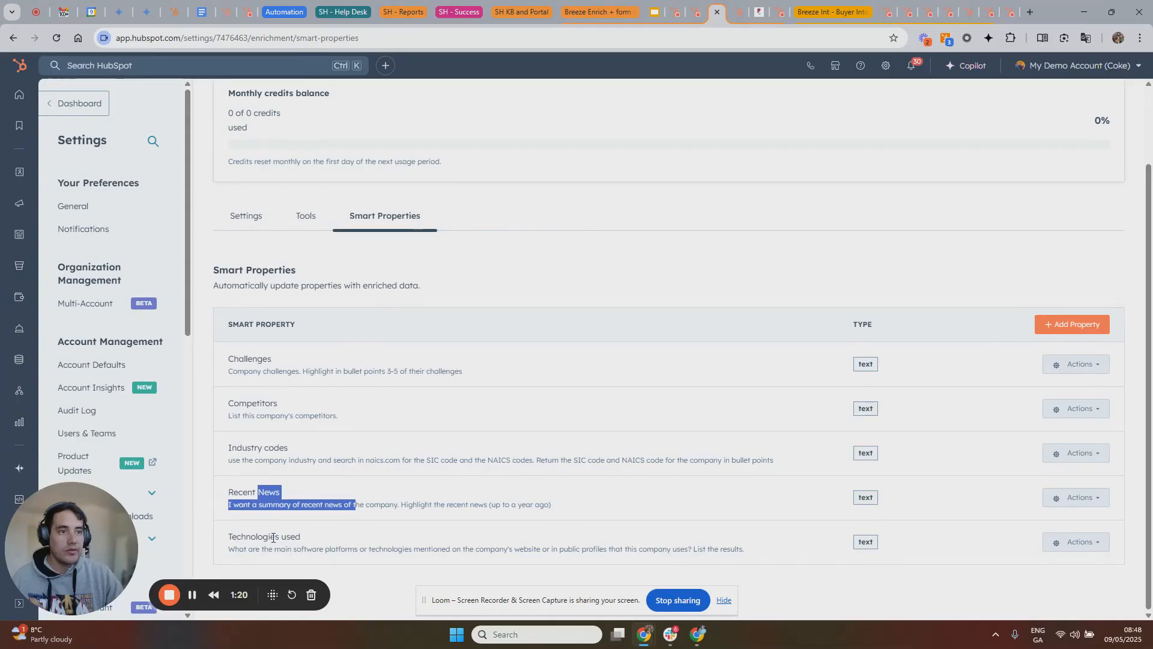
{"action": "left_click_drag", "start_coordinate": [271, 537], "coordinate": [300, 537]}
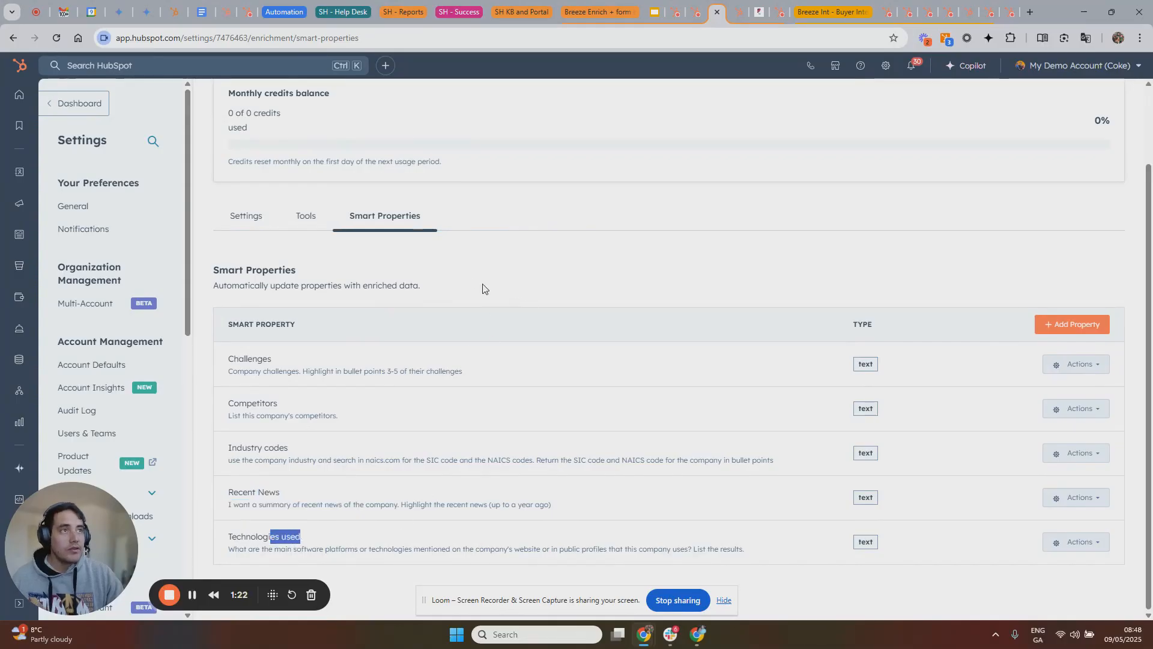
Return to the D&AD company record, refresh it and review its smart property values.
{"action": "left_click", "coordinate": [684, 16]}
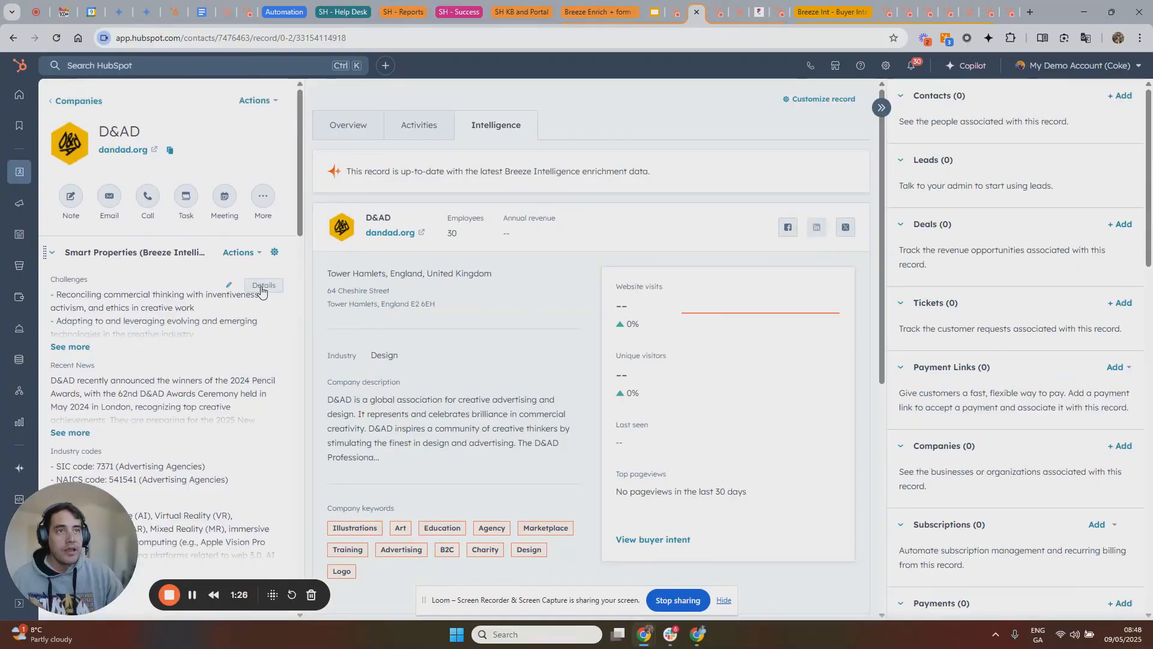
{"action": "scroll", "coordinate": [261, 291], "scroll_direction": "down", "scroll_amount": 2}
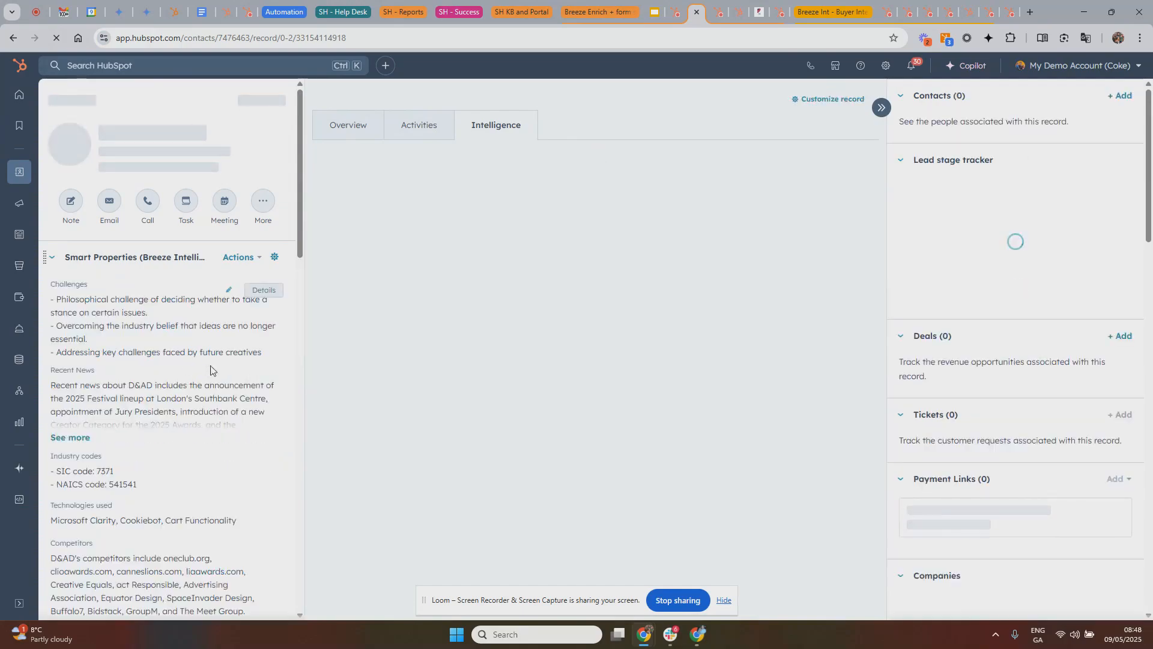
{"action": "scroll", "coordinate": [207, 360], "scroll_direction": "down", "scroll_amount": 5}
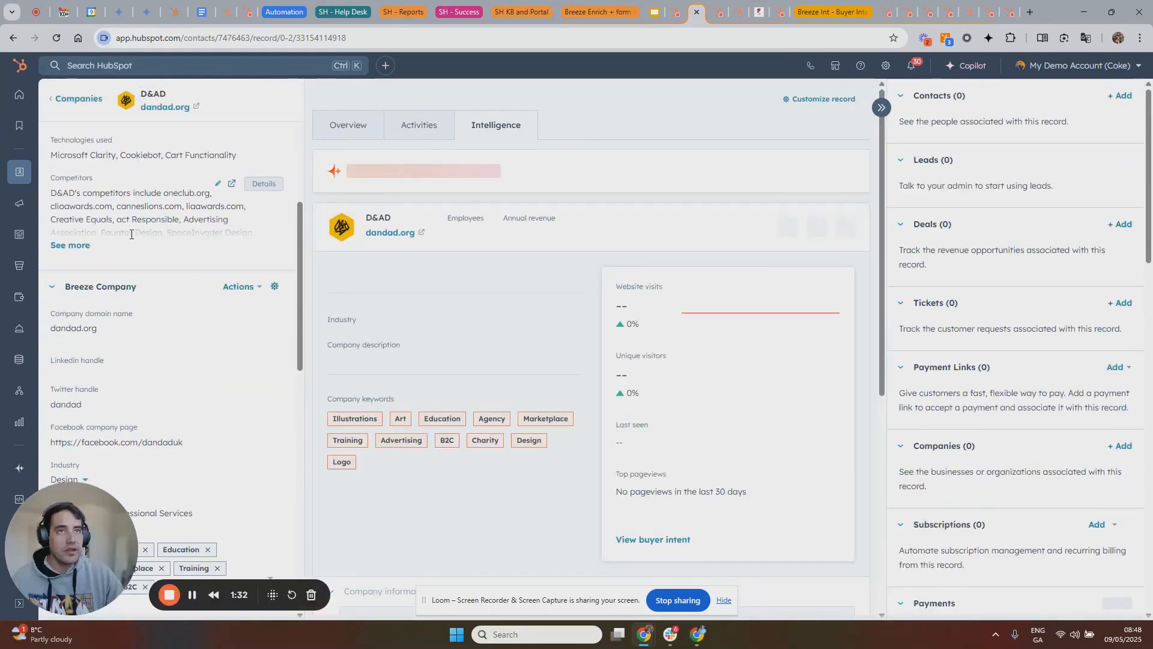
{"action": "scroll", "coordinate": [230, 332], "scroll_direction": "up", "scroll_amount": 4}
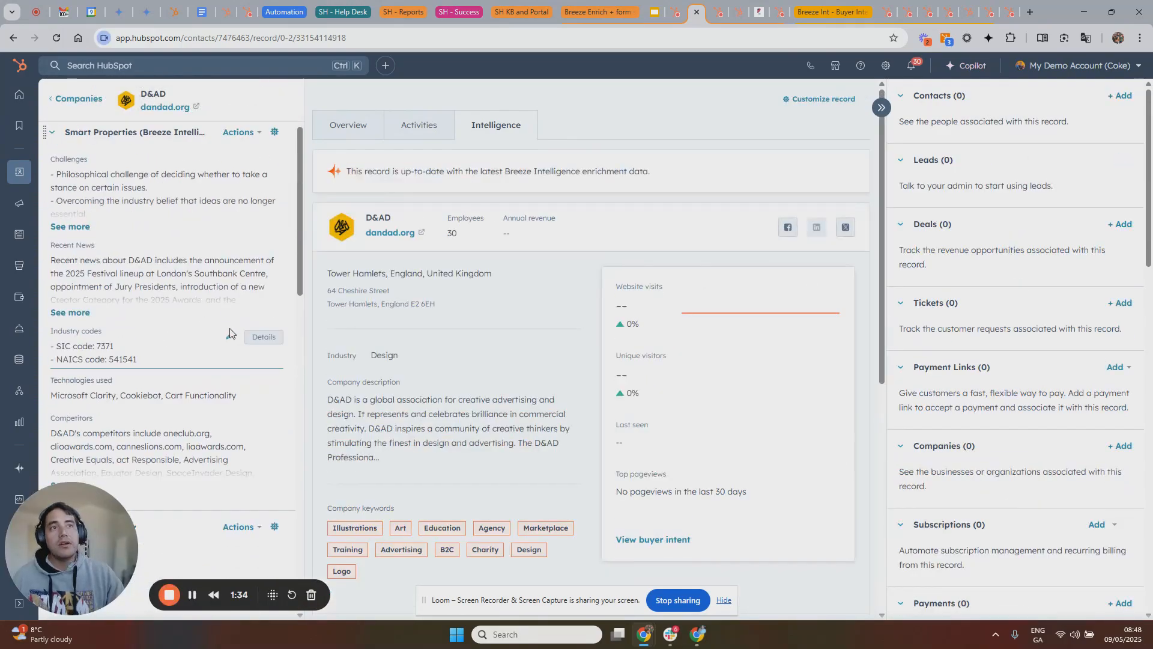
{"action": "scroll", "coordinate": [230, 358], "scroll_direction": "up", "scroll_amount": 2}
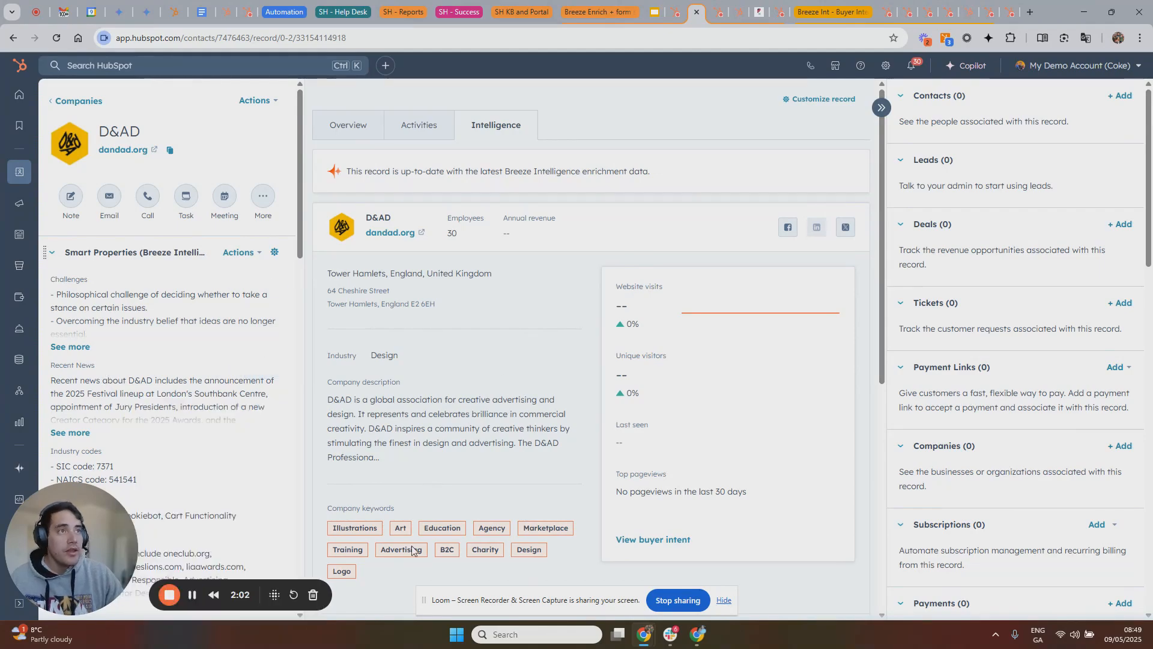
Expand the full Competitors value on the D&AD record and read through the enriched properties.
{"action": "scroll", "coordinate": [192, 385], "scroll_direction": "down", "scroll_amount": 3}
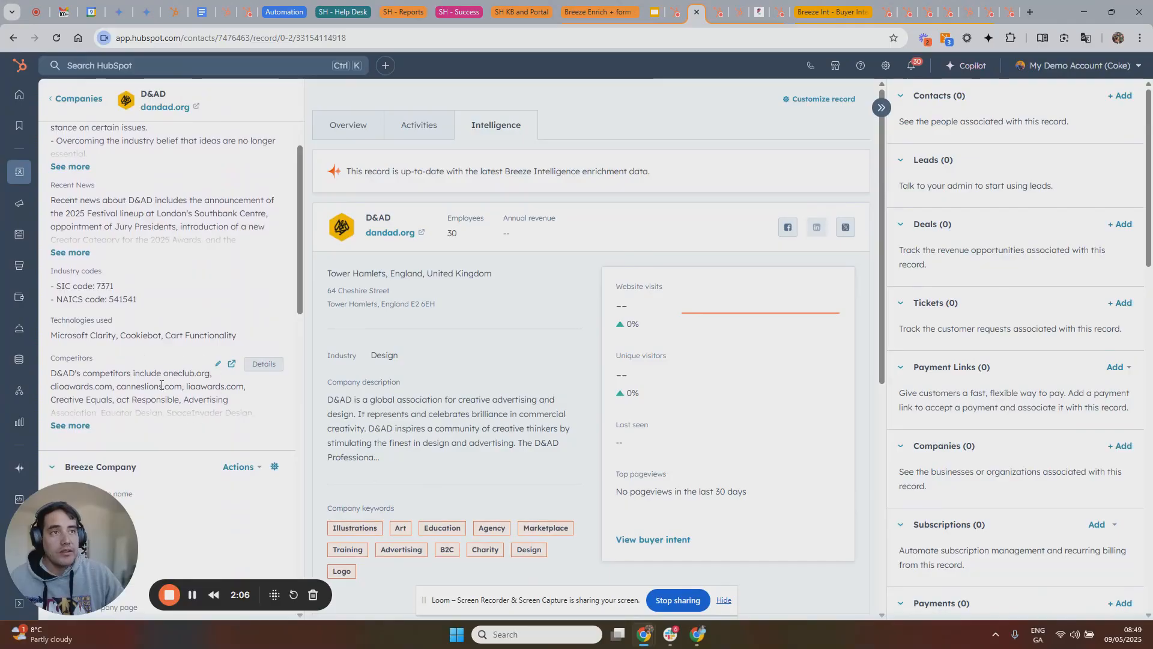
{"action": "left_click", "coordinate": [79, 427]}
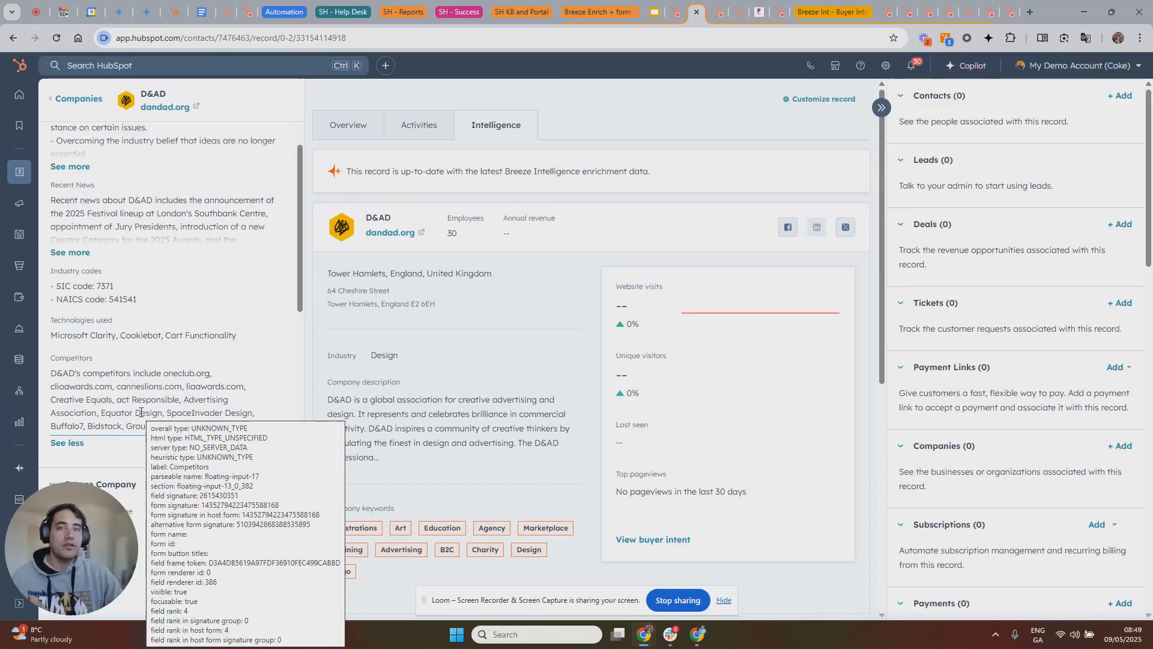
{"action": "scroll", "coordinate": [206, 382], "scroll_direction": "up", "scroll_amount": 2}
{"action": "scroll", "coordinate": [206, 382], "scroll_direction": "down", "scroll_amount": 4}
{"action": "scroll", "coordinate": [206, 385], "scroll_direction": "up", "scroll_amount": 5}
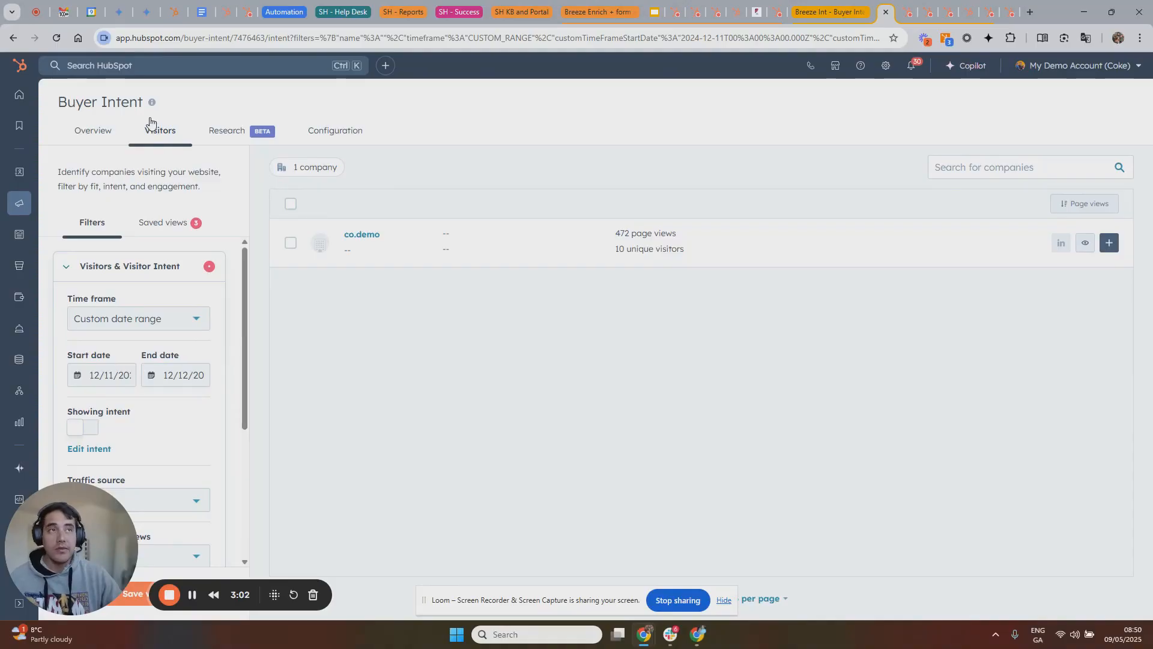
Open the Research view of Buyer Intent and look over its available filters.
{"action": "left_click", "coordinate": [227, 128]}
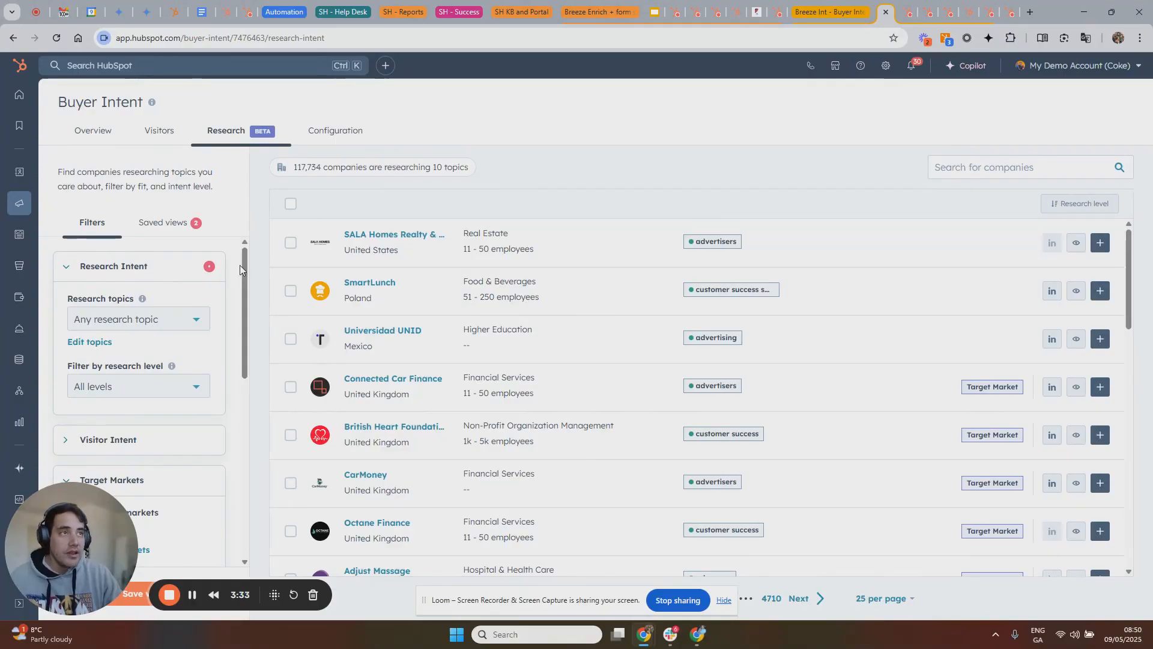
{"action": "scroll", "coordinate": [222, 357], "scroll_direction": "down", "scroll_amount": 2}
{"action": "scroll", "coordinate": [233, 377], "scroll_direction": "down", "scroll_amount": 3}
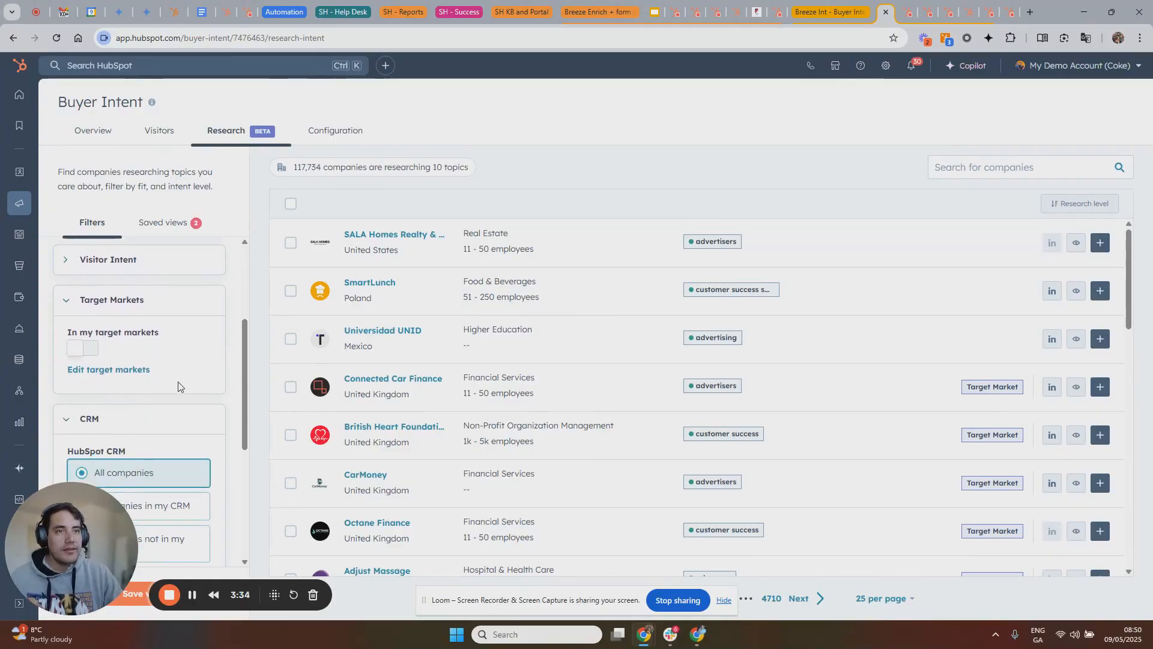
{"action": "scroll", "coordinate": [180, 391], "scroll_direction": "up", "scroll_amount": 5}
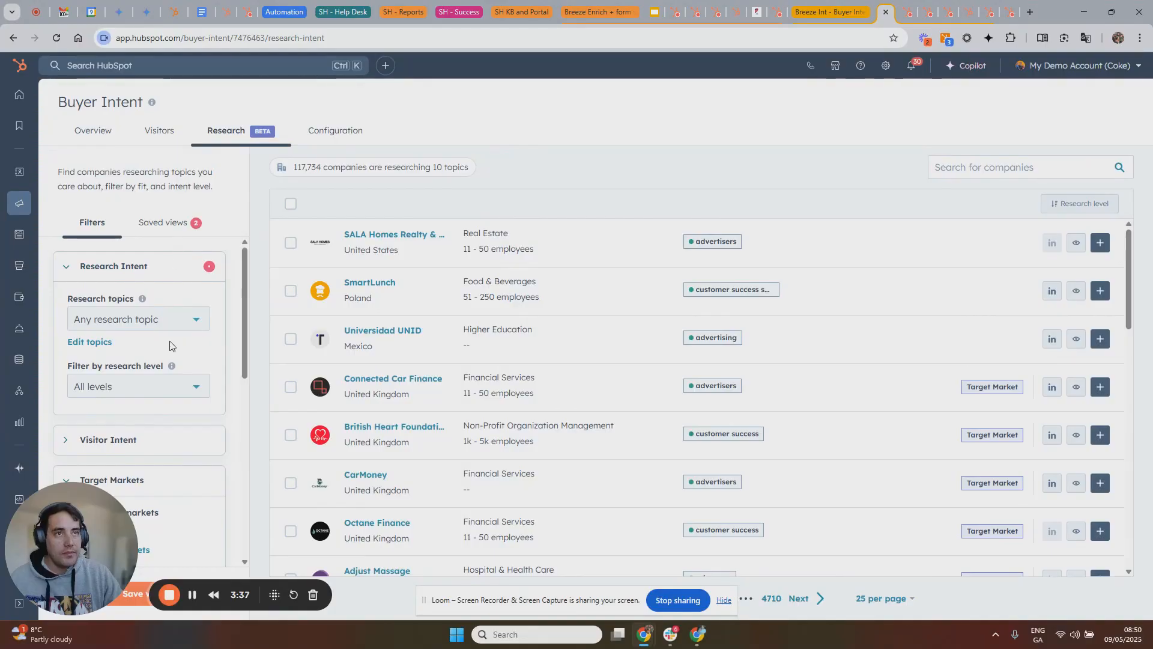
Examine the full list of selected research intent topics and close it without changes.
{"action": "left_click", "coordinate": [90, 341]}
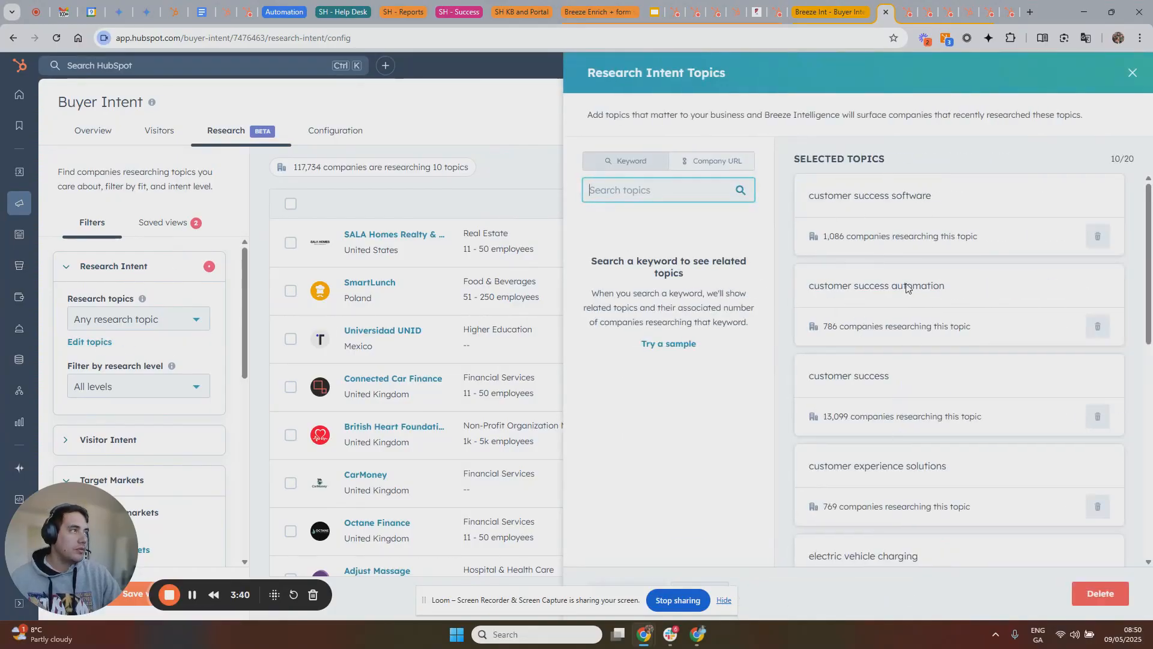
{"action": "scroll", "coordinate": [913, 423], "scroll_direction": "down", "scroll_amount": 8}
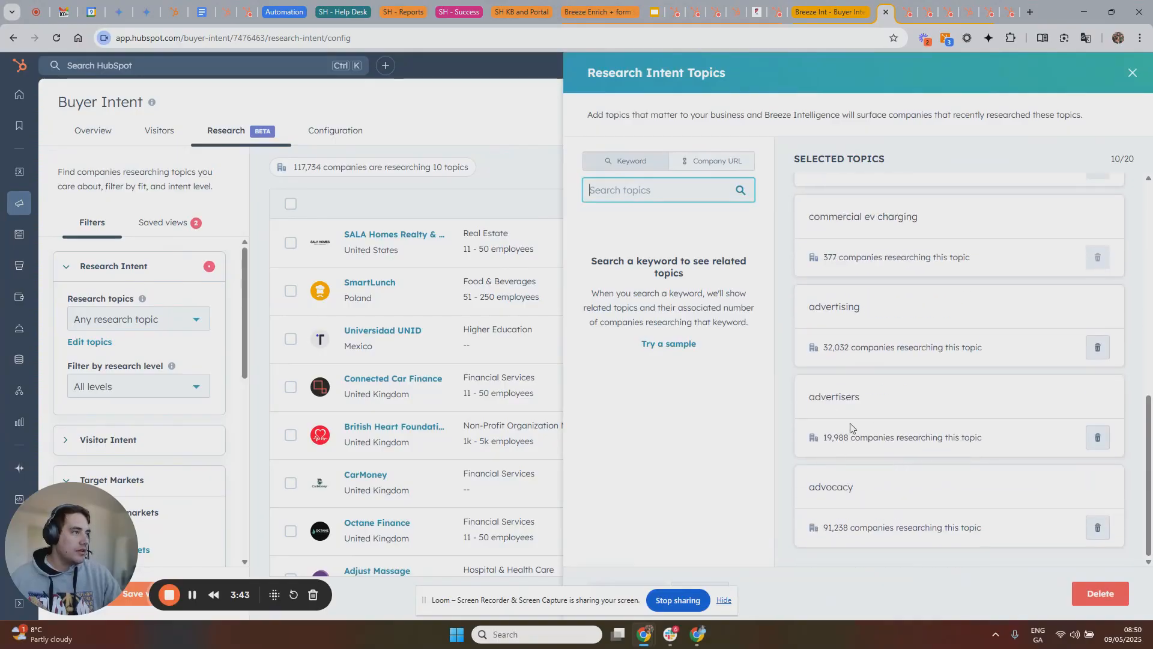
{"action": "left_click", "coordinate": [1132, 73]}
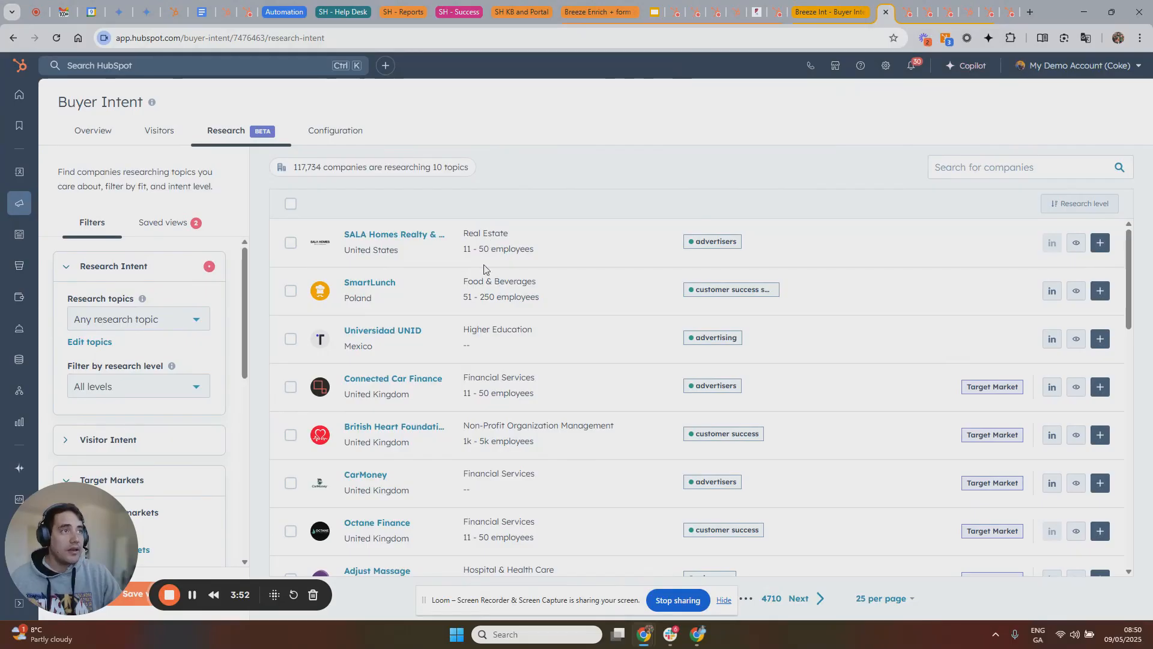
Filter the researching companies by the topics advertising, advertisers and advocacy.
{"action": "left_click", "coordinate": [137, 322]}
{"action": "scroll", "coordinate": [147, 403], "scroll_direction": "down", "scroll_amount": 2}
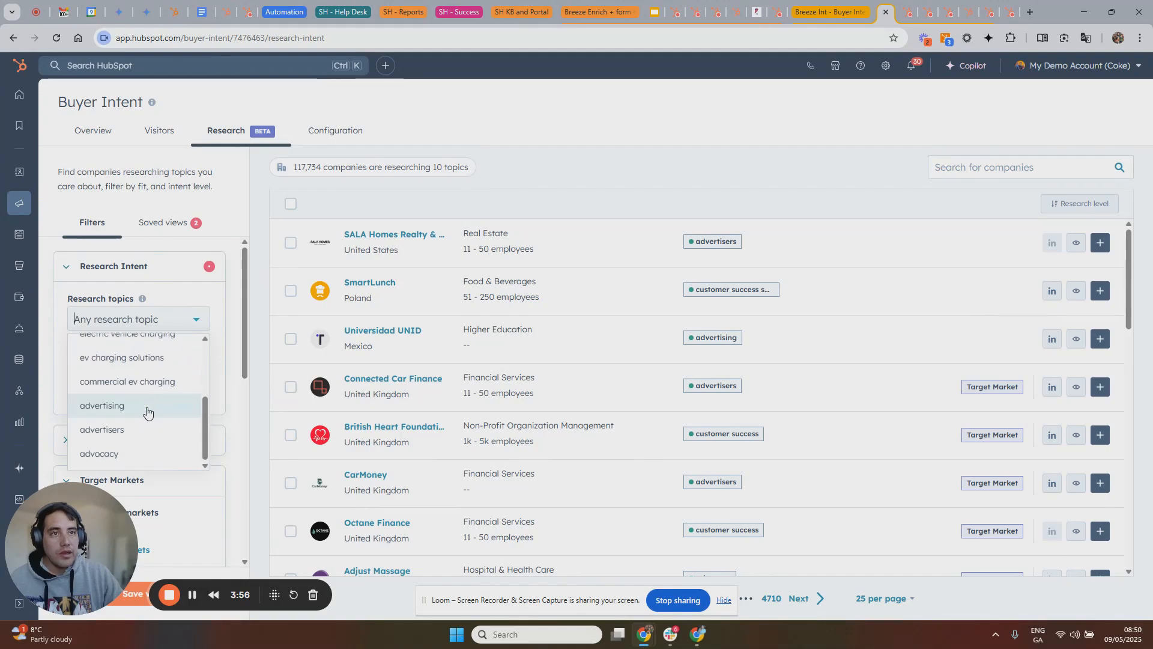
{"action": "left_click", "coordinate": [148, 406]}
{"action": "left_click", "coordinate": [125, 429]}
{"action": "left_click", "coordinate": [120, 472]}
{"action": "left_click", "coordinate": [255, 351]}
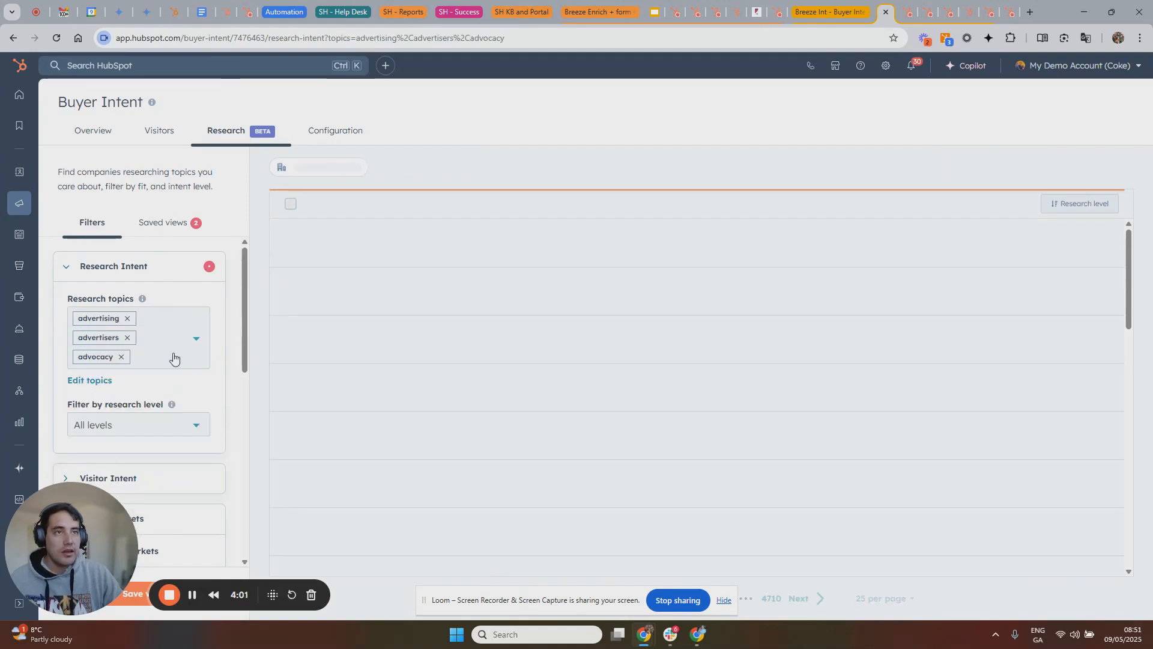
Restrict the research results to companies in the account's target markets.
{"action": "scroll", "coordinate": [144, 361], "scroll_direction": "down", "scroll_amount": 2}
{"action": "scroll", "coordinate": [149, 390], "scroll_direction": "down", "scroll_amount": 1}
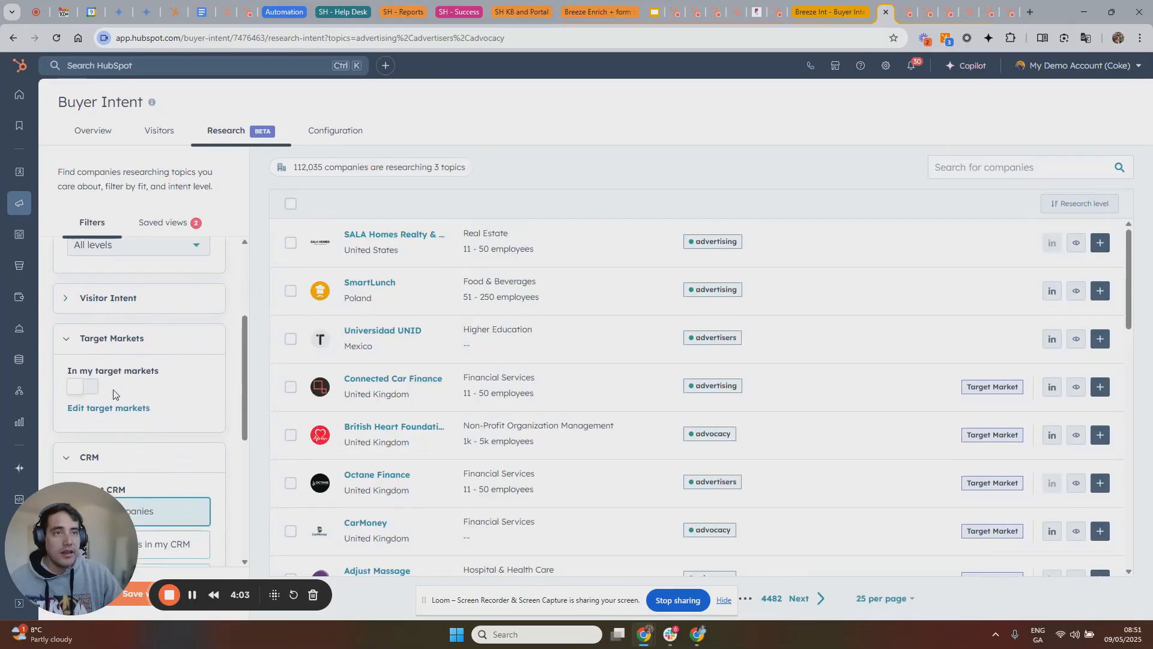
{"action": "left_click", "coordinate": [90, 391]}
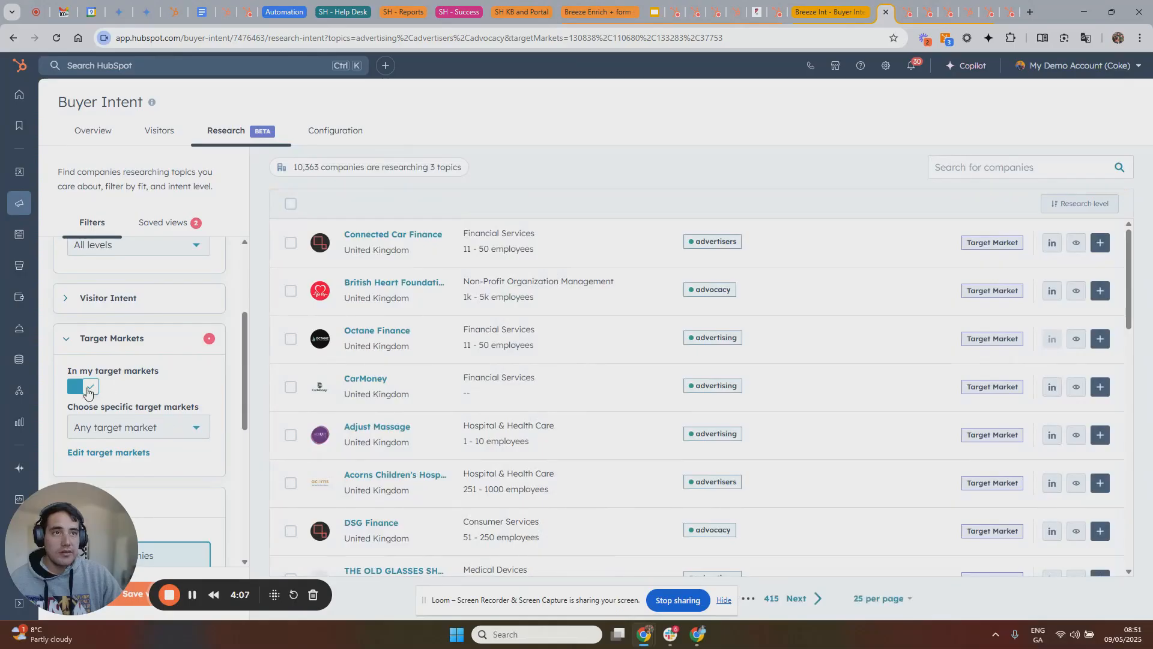
Toggle the target-market restriction off and on again, and narrow the research results to the Benelux/UKI target market.
{"action": "left_click", "coordinate": [90, 389]}
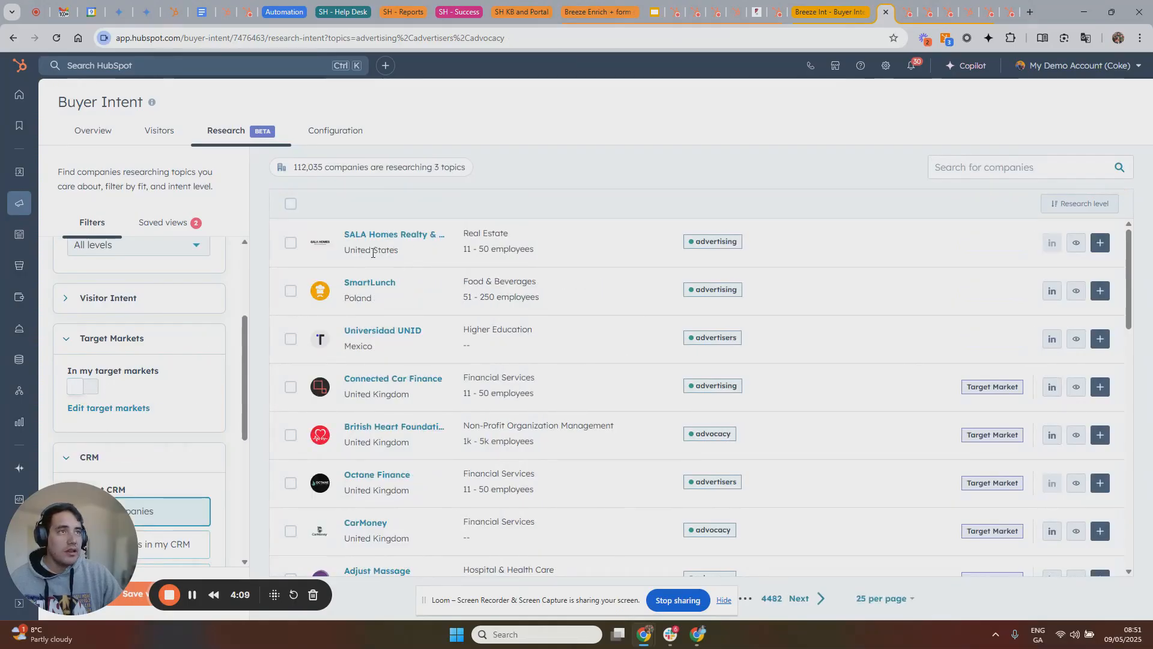
{"action": "left_click", "coordinate": [93, 394]}
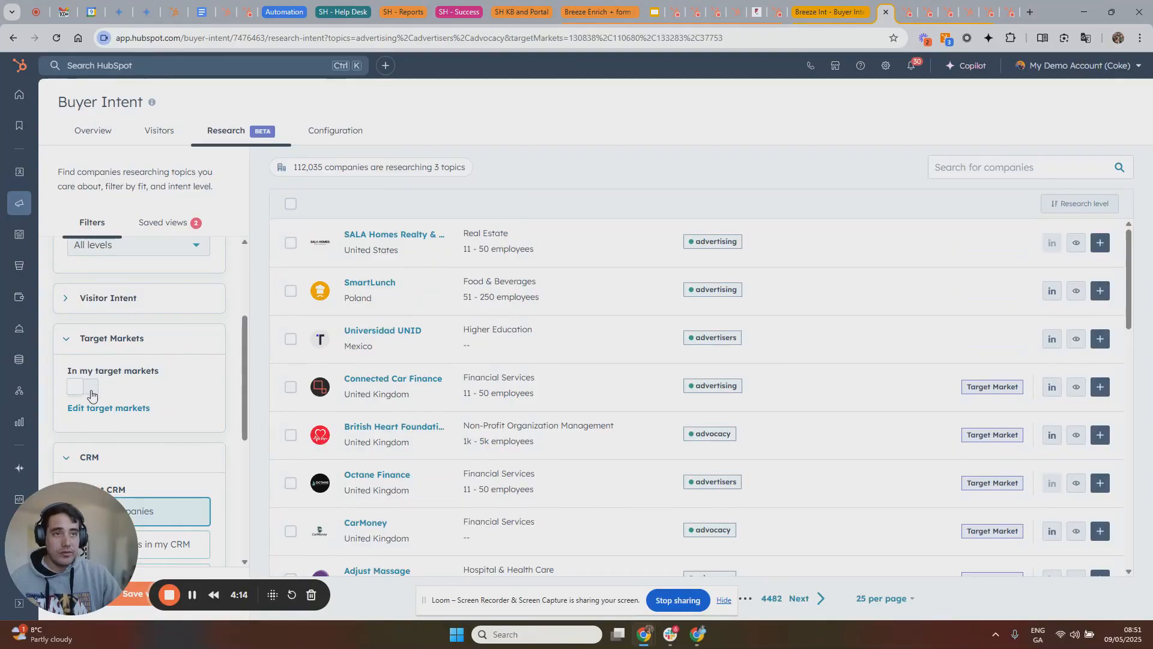
{"action": "left_click", "coordinate": [159, 430]}
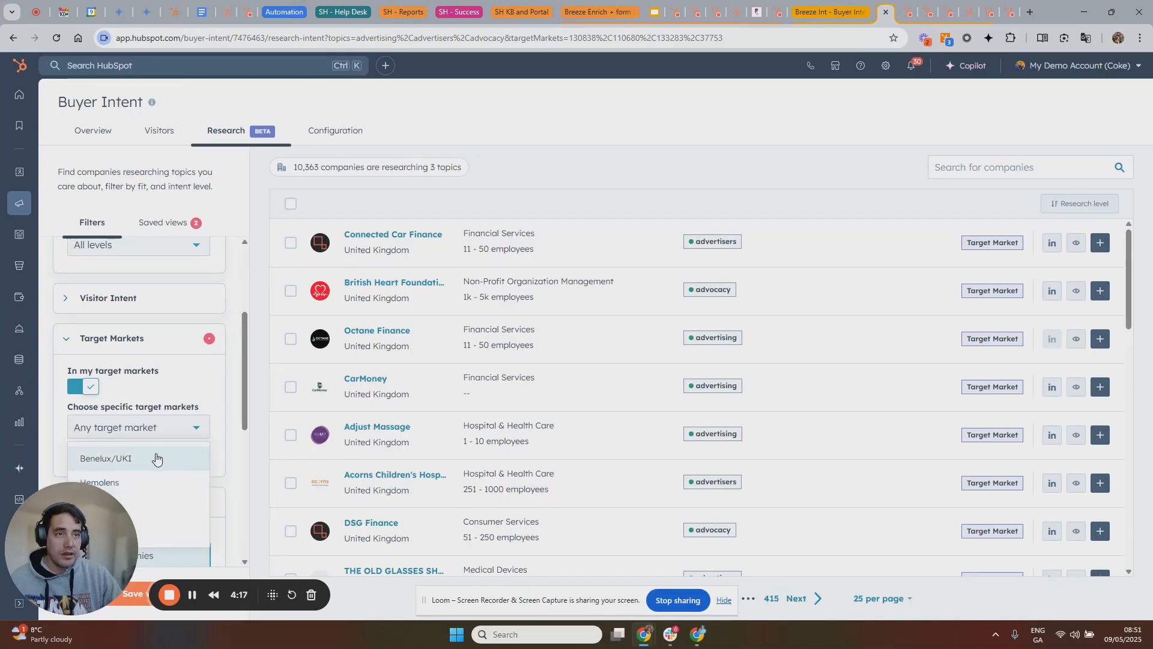
{"action": "left_click", "coordinate": [157, 457]}
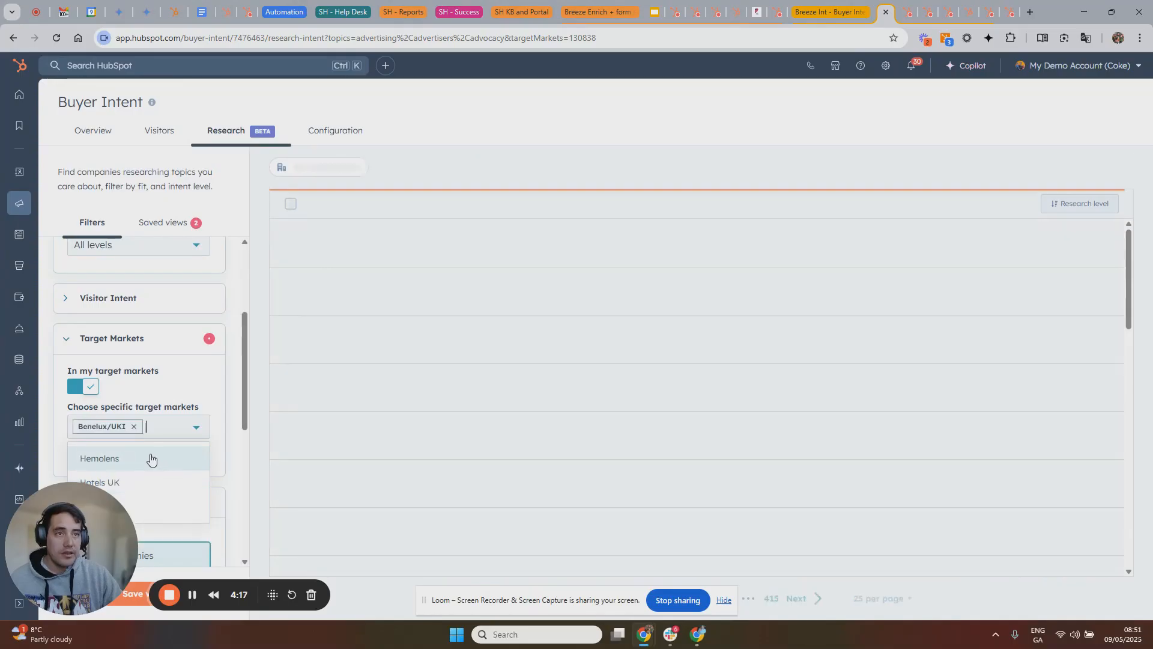
{"action": "left_click", "coordinate": [236, 382]}
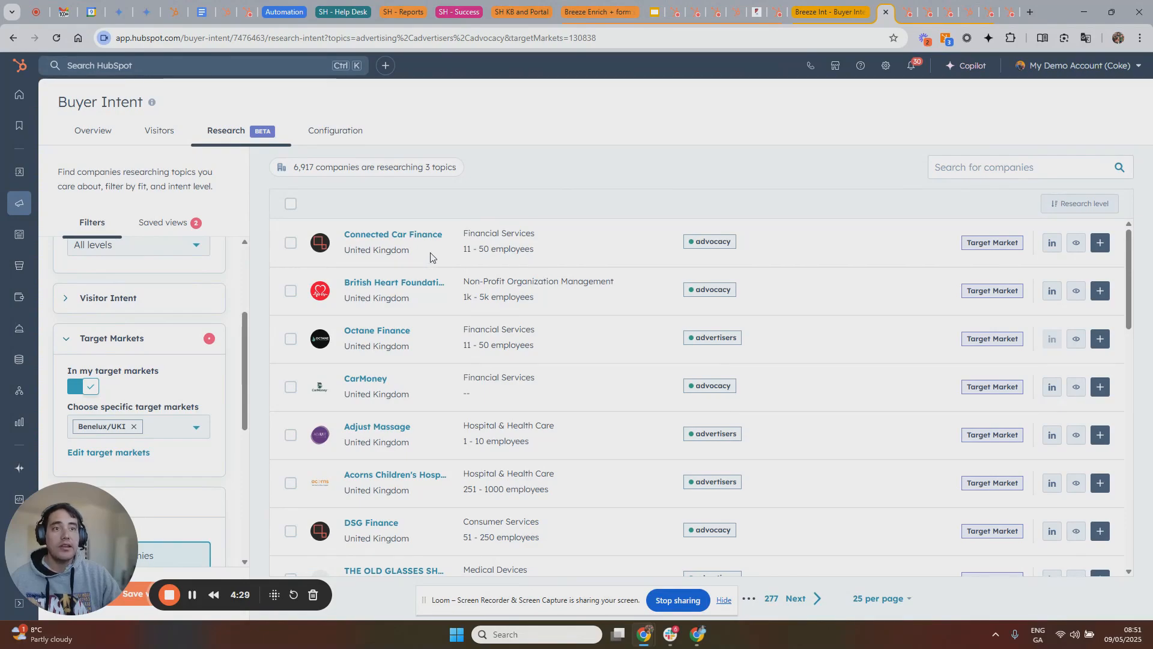
{"action": "left_click_drag", "start_coordinate": [295, 164], "coordinate": [315, 167]}
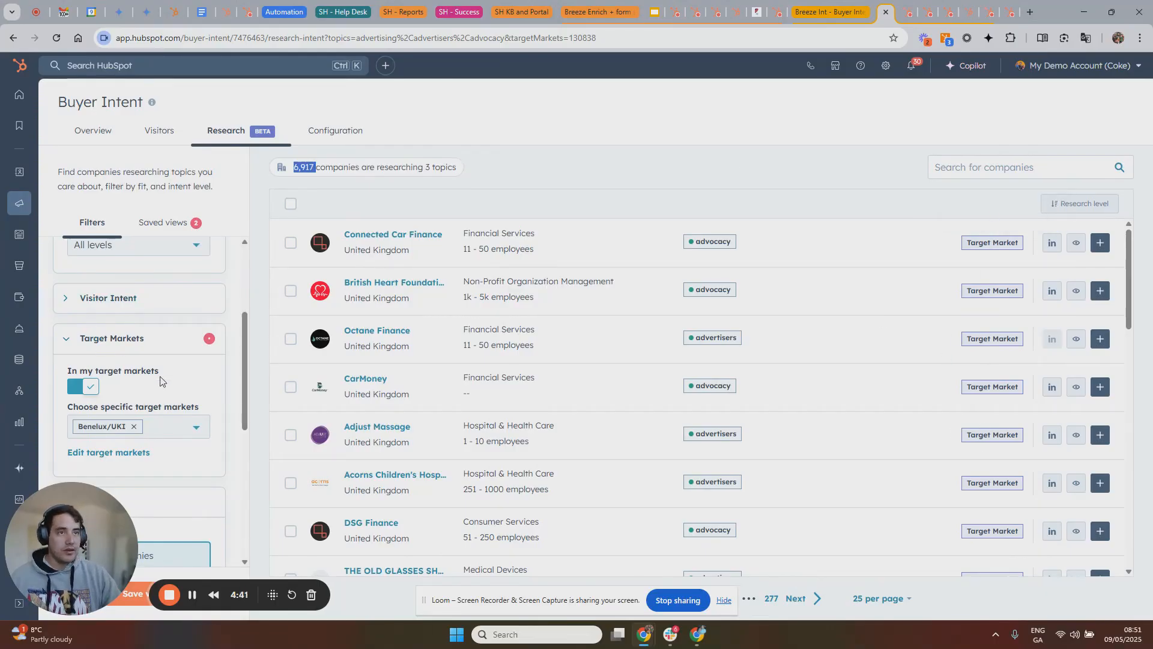
Filter the research results to companies already in the CRM and switch back to all companies for comparison.
{"action": "scroll", "coordinate": [238, 412], "scroll_direction": "down", "scroll_amount": 2}
{"action": "scroll", "coordinate": [237, 412], "scroll_direction": "down", "scroll_amount": 3}
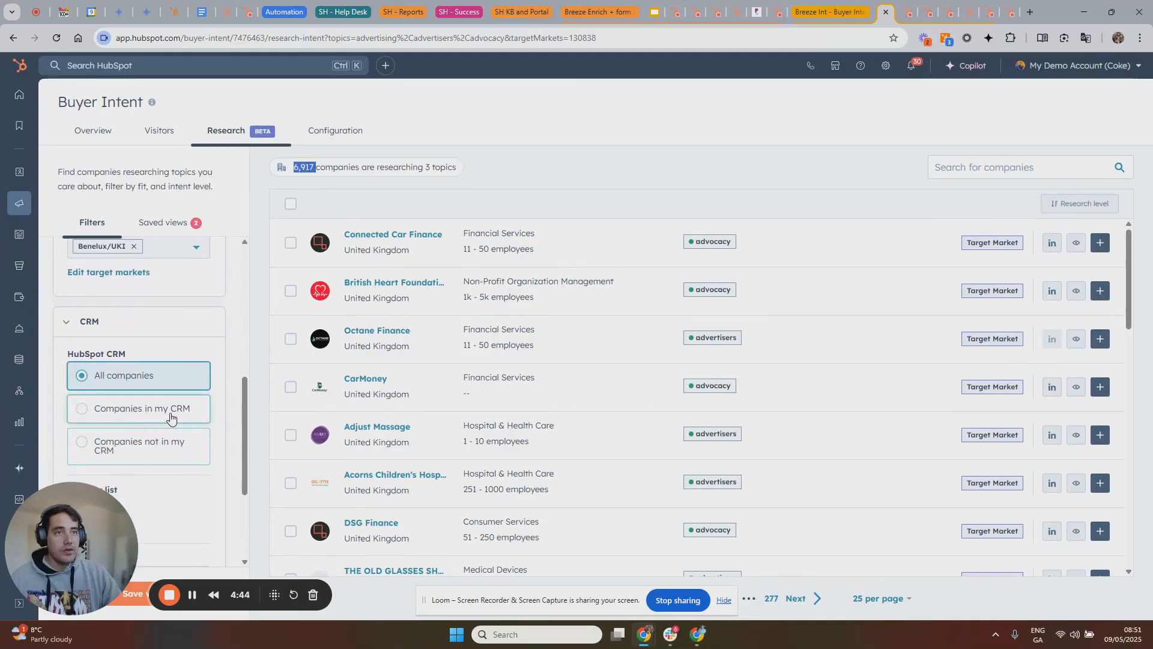
{"action": "left_click", "coordinate": [145, 412]}
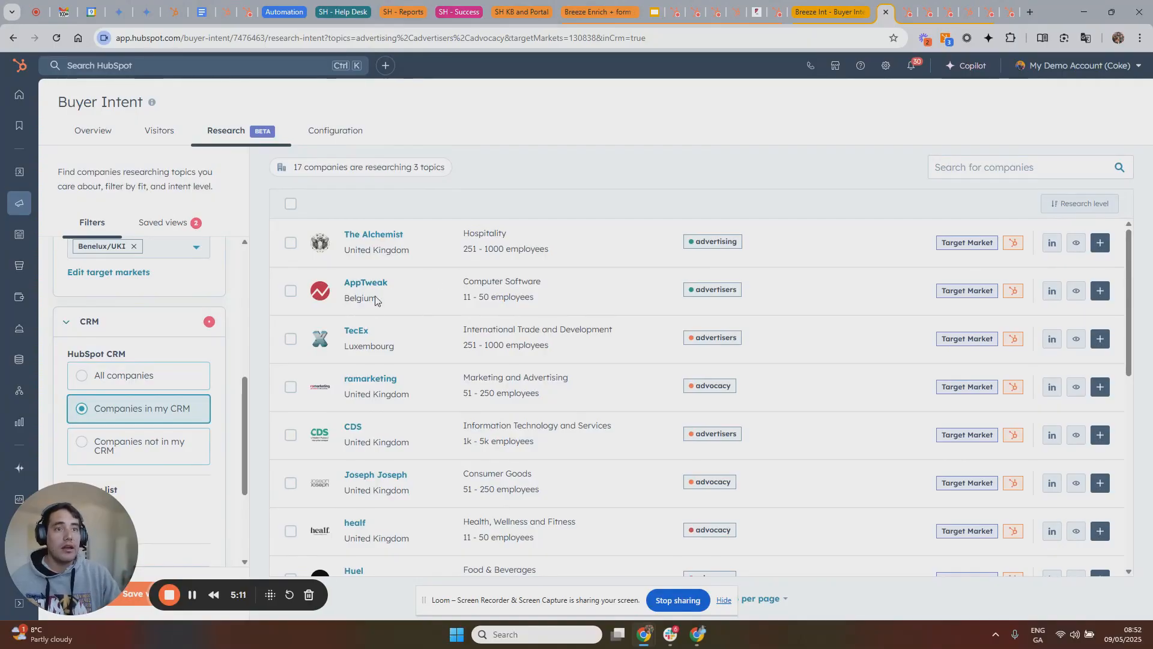
{"action": "left_click", "coordinate": [159, 375]}
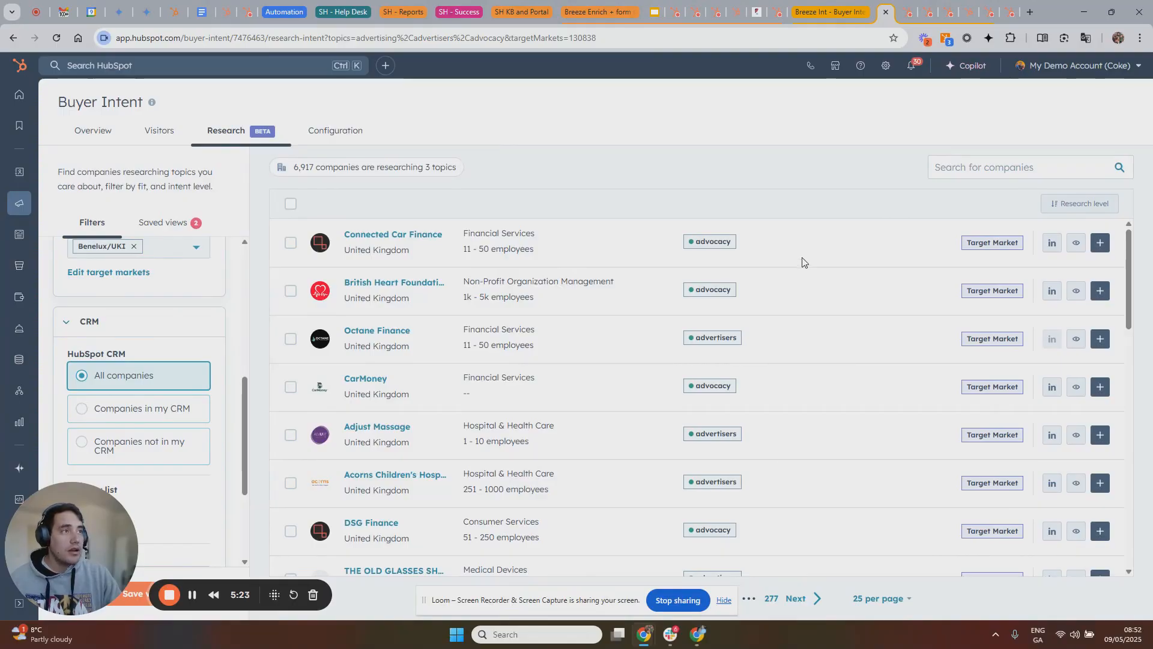
{"action": "left_click_drag", "start_coordinate": [294, 168], "coordinate": [313, 163]}
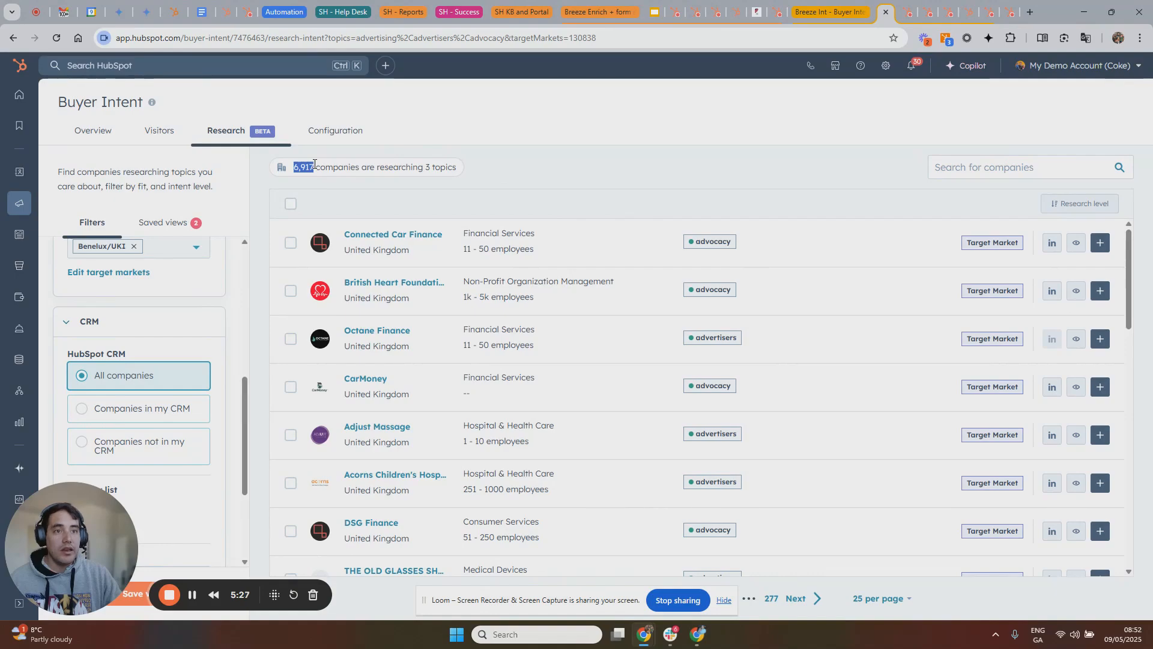
Limit the Benelux/UKI research results to companies not in the CRM.
{"action": "left_click", "coordinate": [129, 456]}
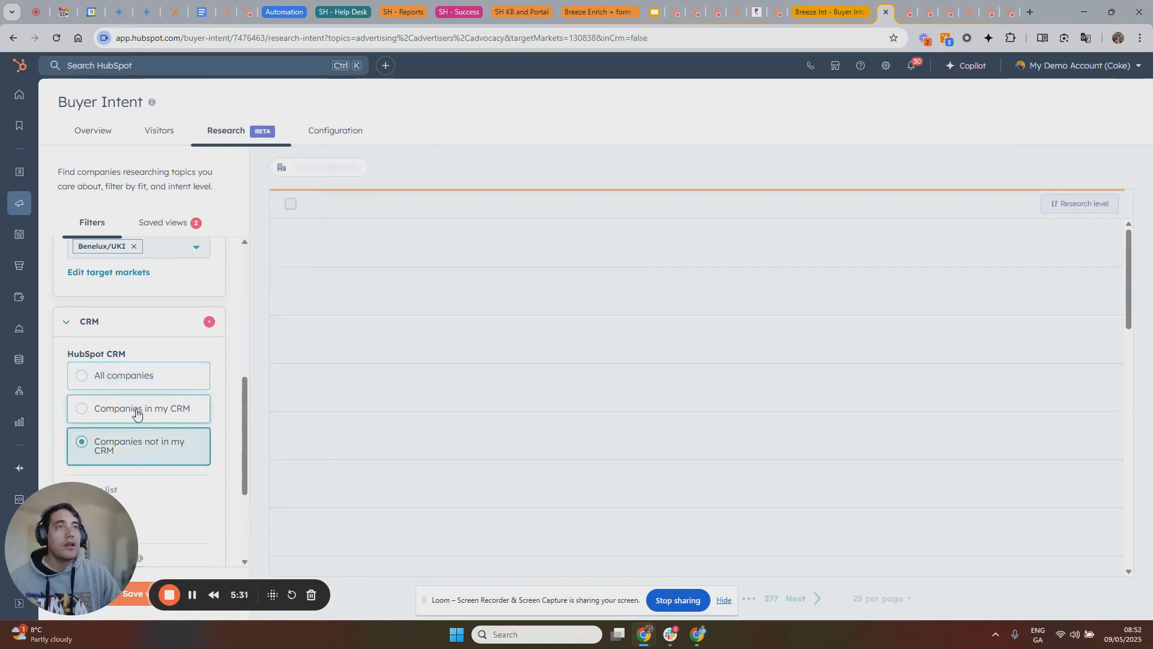
{"action": "left_click_drag", "start_coordinate": [293, 168], "coordinate": [311, 169]}
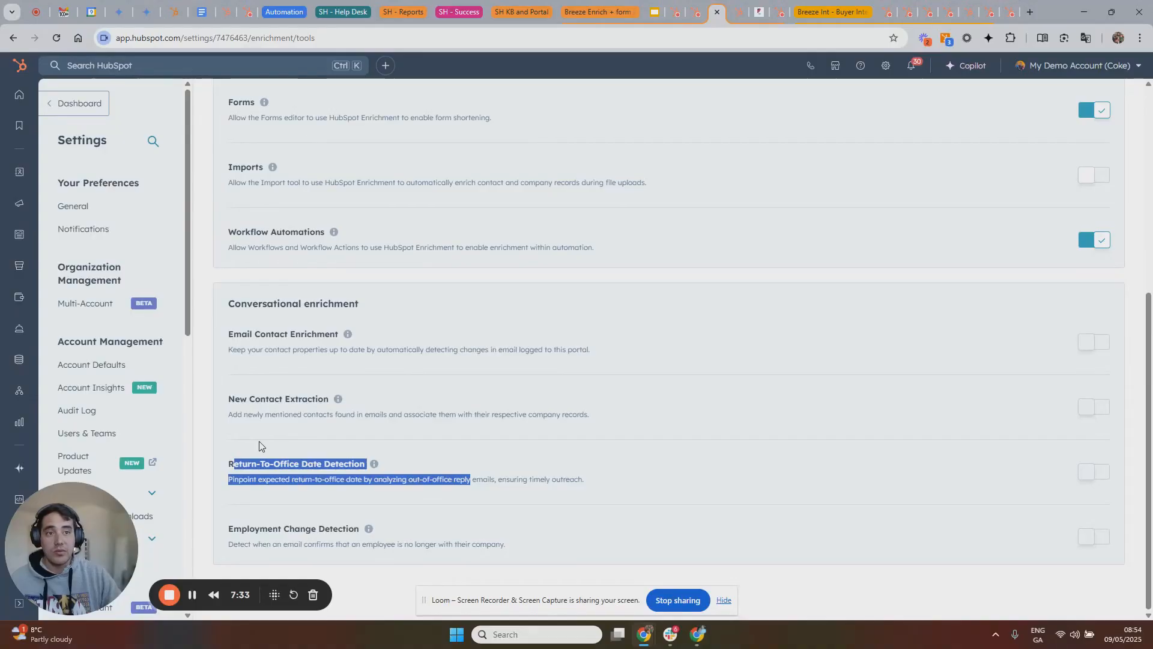
Look over the enrichment tools and conversational enrichment options in the Data Enrichment settings.
{"action": "left_click", "coordinate": [677, 274]}
{"action": "scroll", "coordinate": [677, 274], "scroll_direction": "up", "scroll_amount": 6}
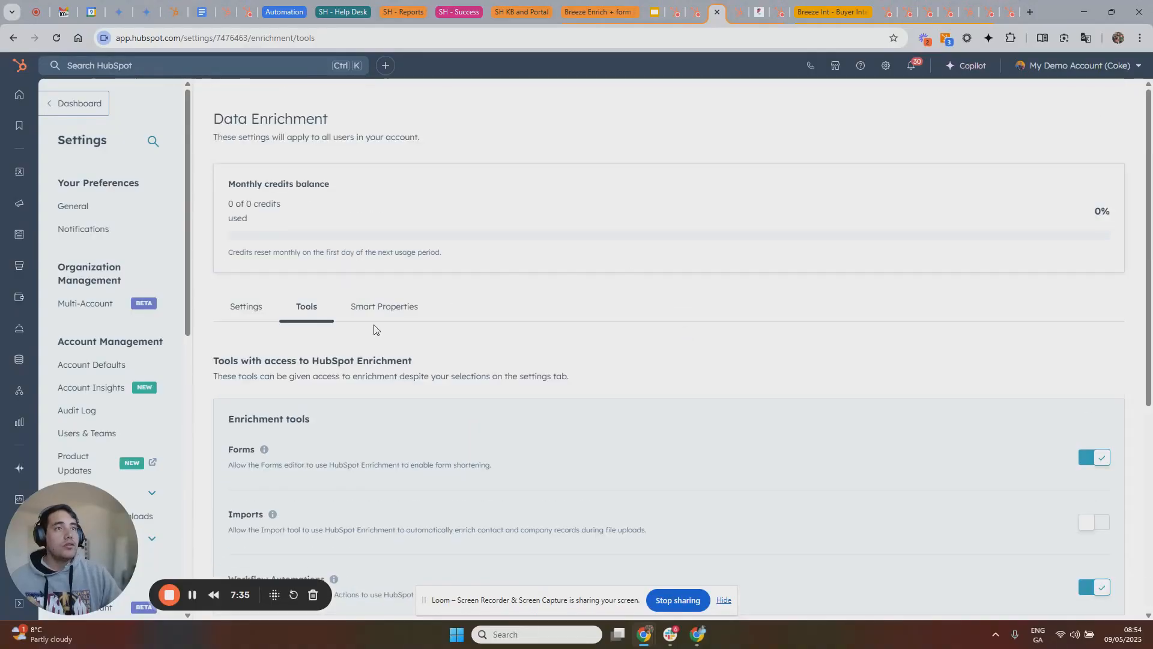